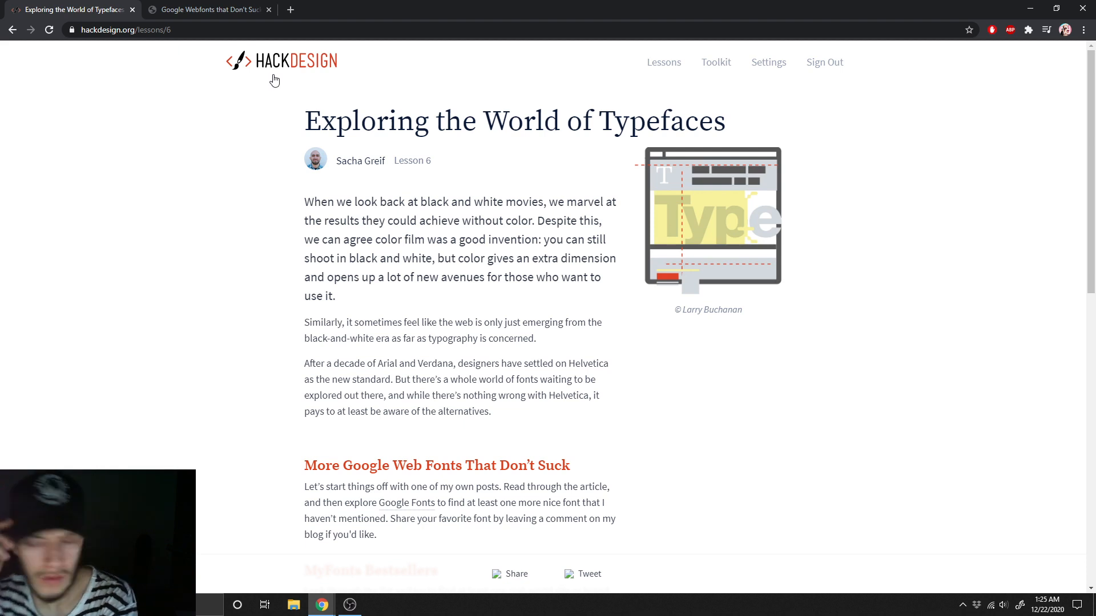
- Open figma.com in a new browser tab and open the draft file "10 min"
{"action": "left_click", "coordinate": [289, 10]}
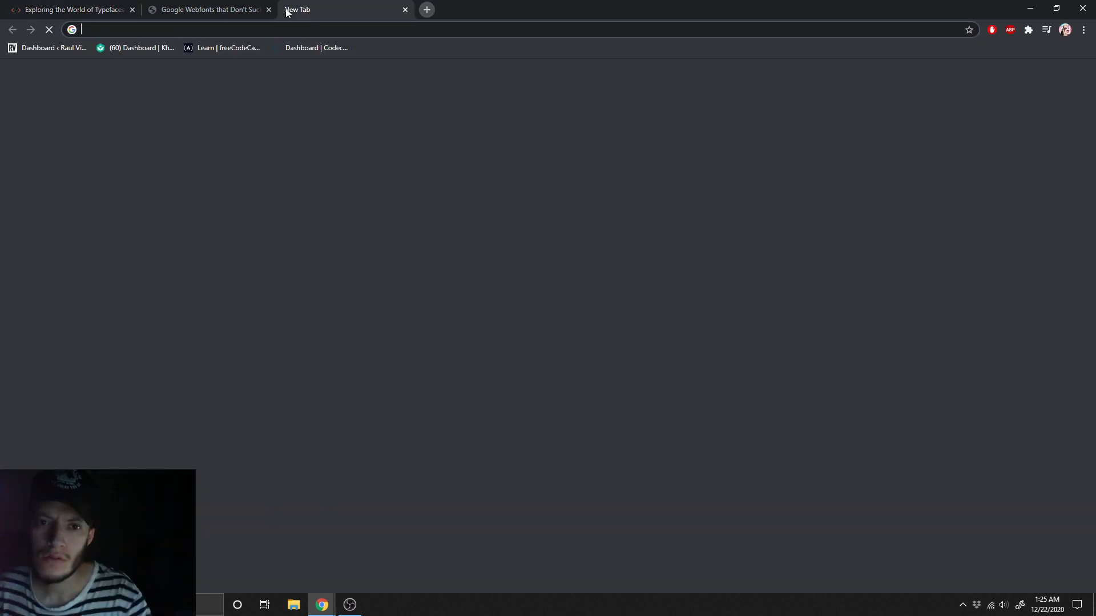
{"action": "type", "text": "figma.com"}
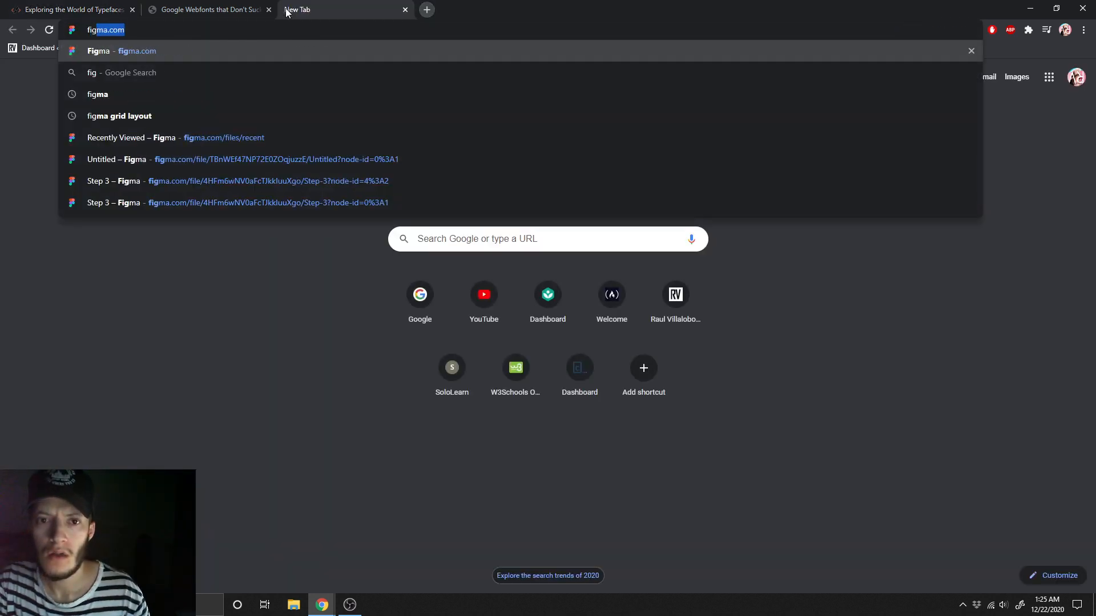
{"action": "key", "text": "Return"}
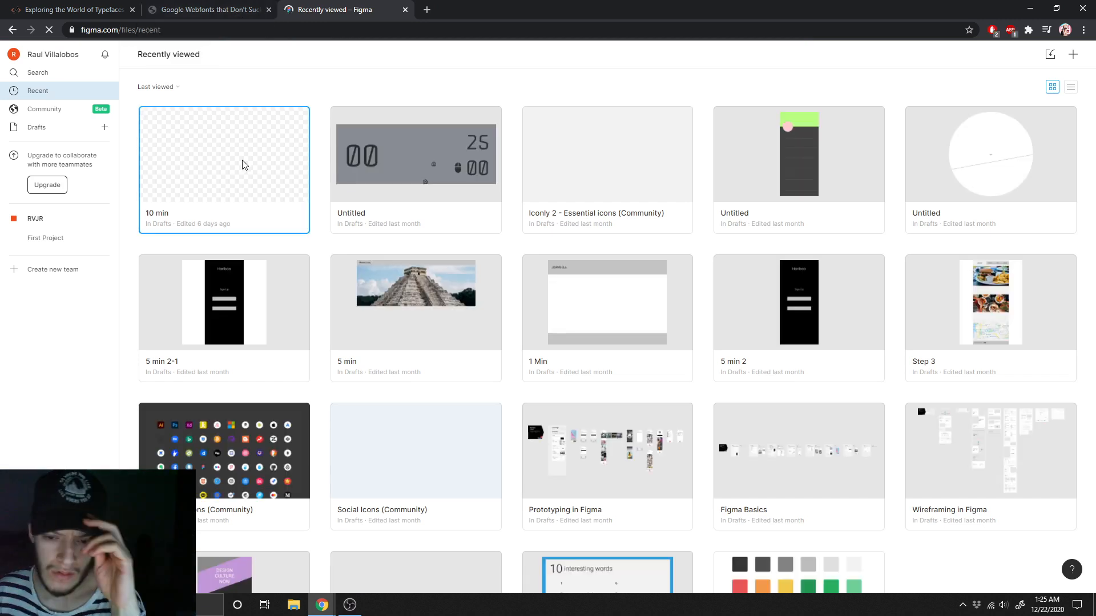
{"action": "double_click", "coordinate": [244, 165]}
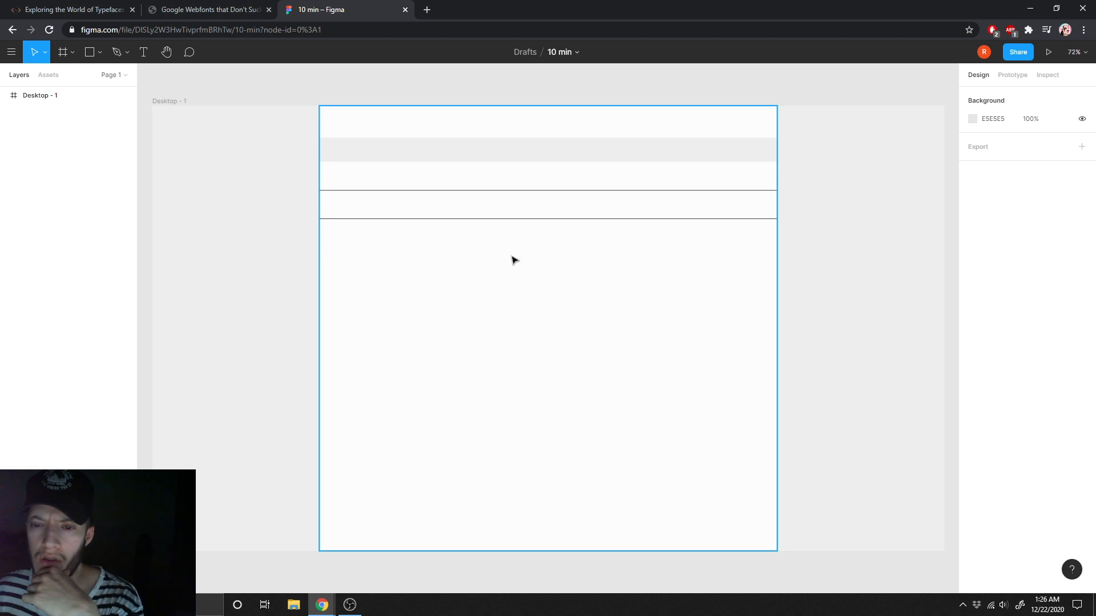
- Review the Hack Design lesson "Exploring the World of Typefaces", from its introduction through the font resources to the next-lesson link
{"action": "left_click", "coordinate": [190, 13]}
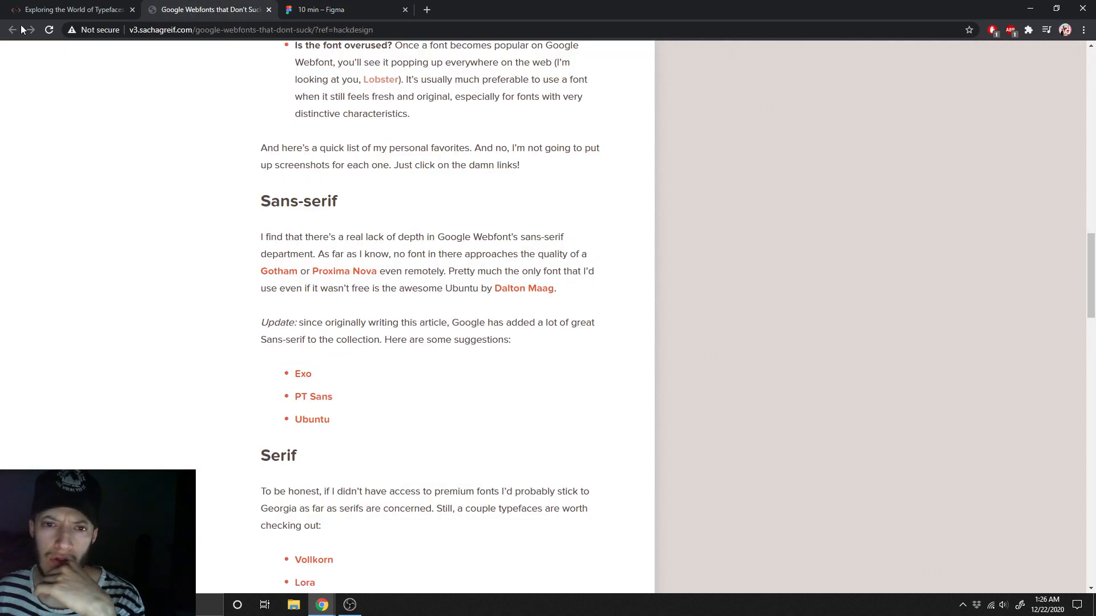
{"action": "left_click", "coordinate": [55, 10]}
{"action": "scroll", "coordinate": [442, 251], "scroll_direction": "down", "scroll_amount": 9}
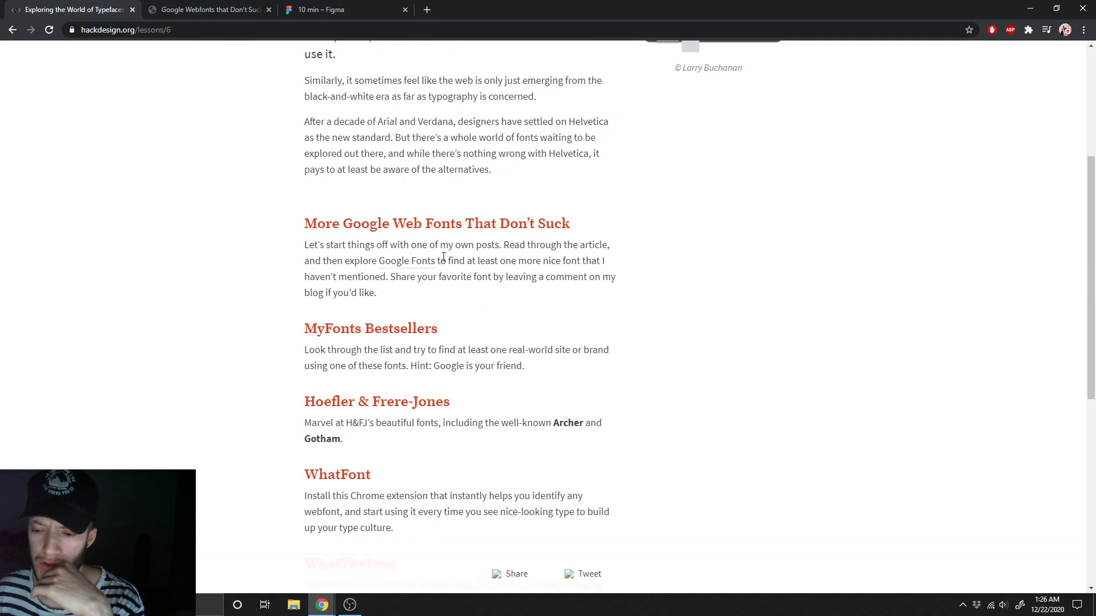
{"action": "scroll", "coordinate": [443, 251], "scroll_direction": "down", "scroll_amount": 3}
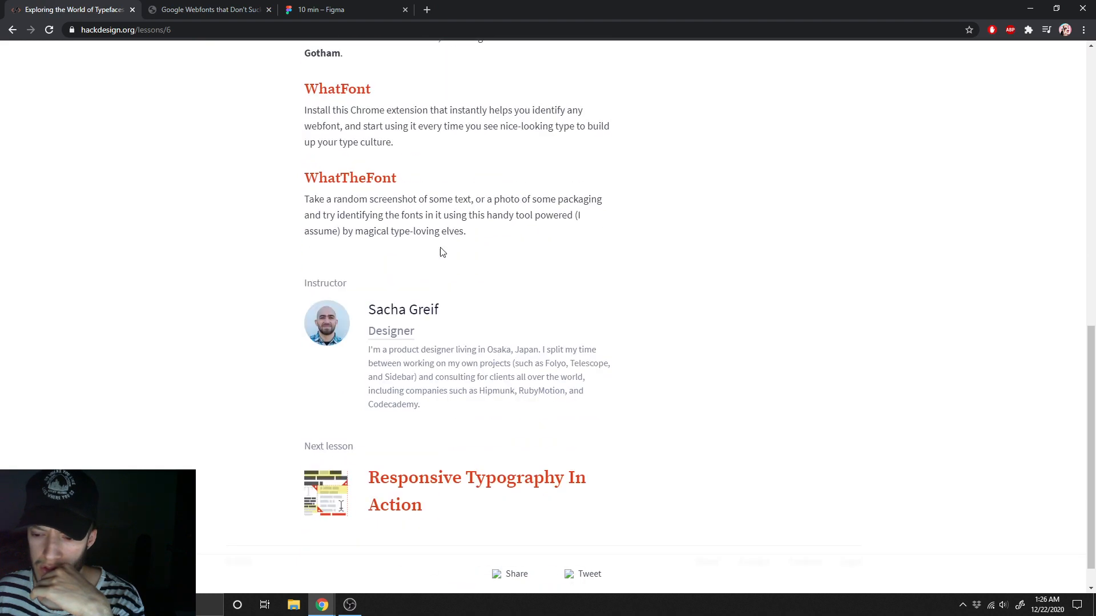
{"action": "scroll", "coordinate": [442, 251], "scroll_direction": "up", "scroll_amount": 7}
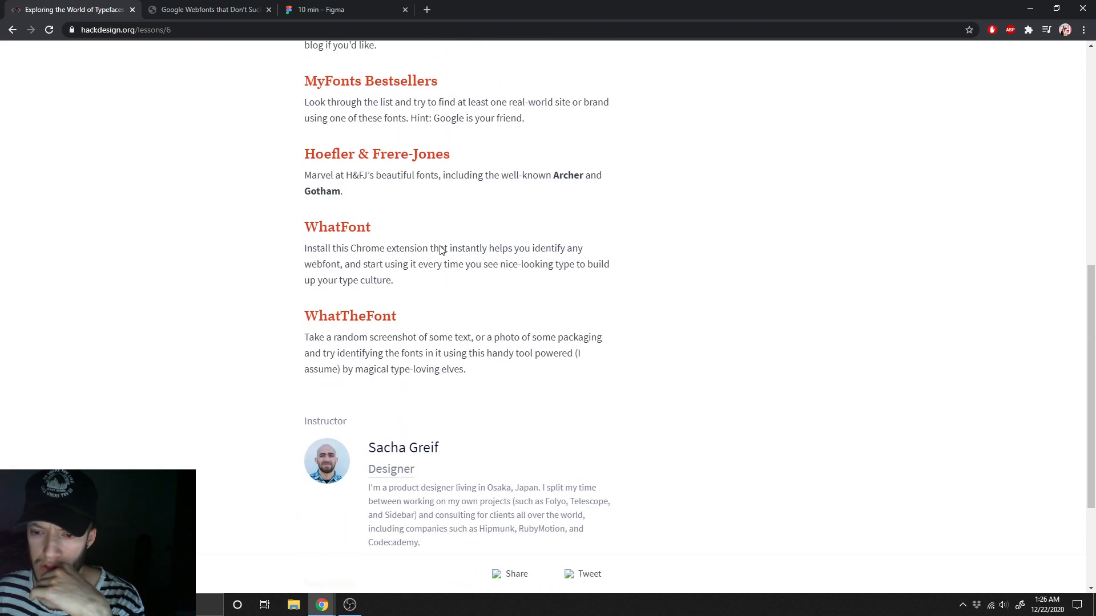
{"action": "scroll", "coordinate": [441, 246], "scroll_direction": "up", "scroll_amount": 4}
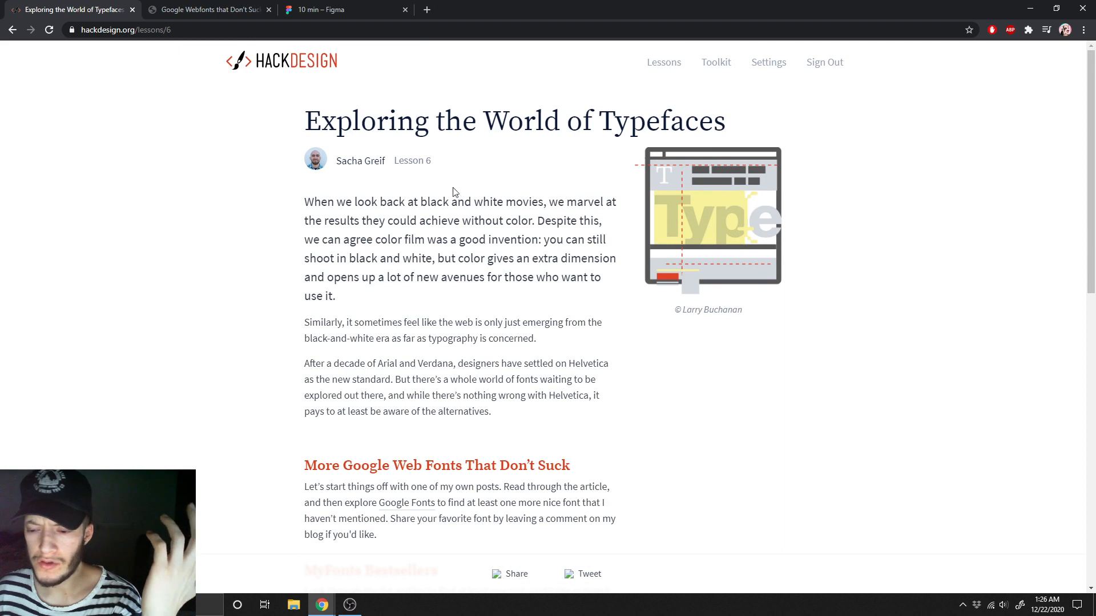
{"action": "scroll", "coordinate": [416, 157], "scroll_direction": "down", "scroll_amount": 8}
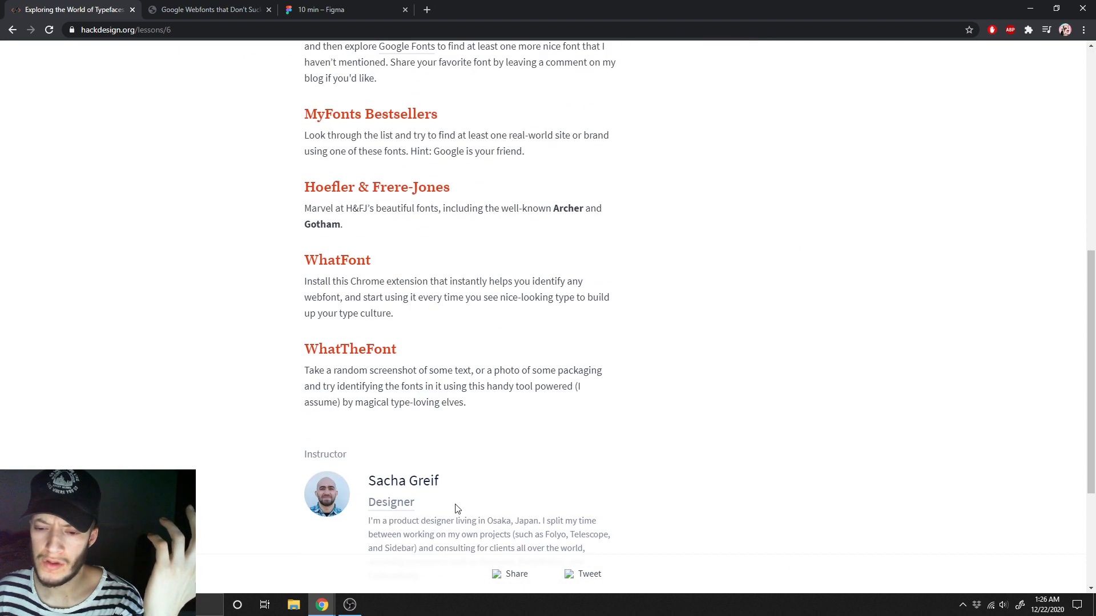
{"action": "scroll", "coordinate": [394, 279], "scroll_direction": "up", "scroll_amount": 6}
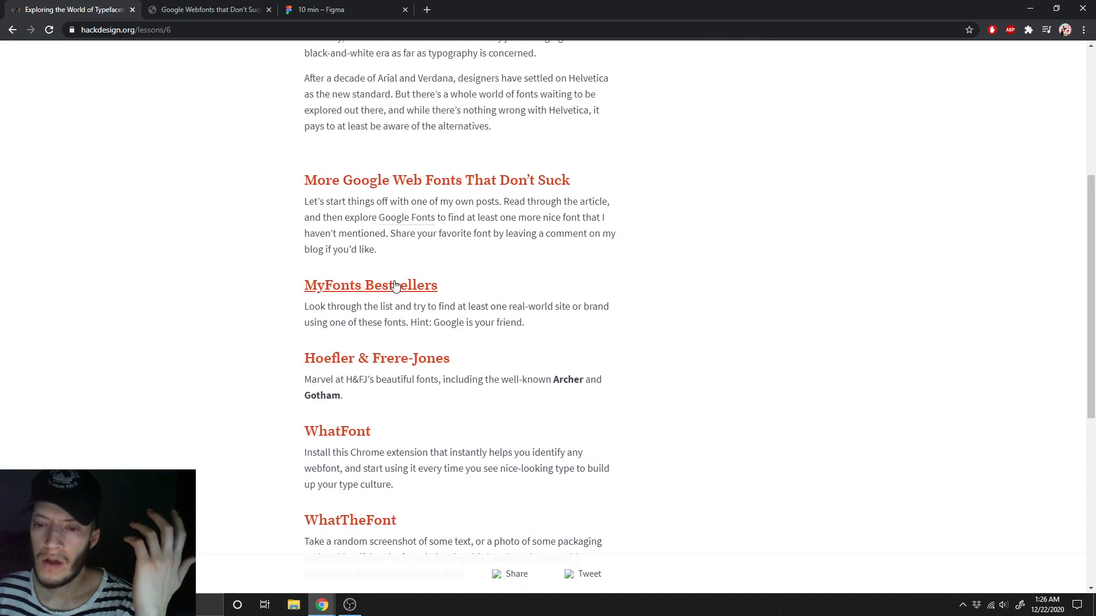
{"action": "scroll", "coordinate": [393, 277], "scroll_direction": "up", "scroll_amount": 2}
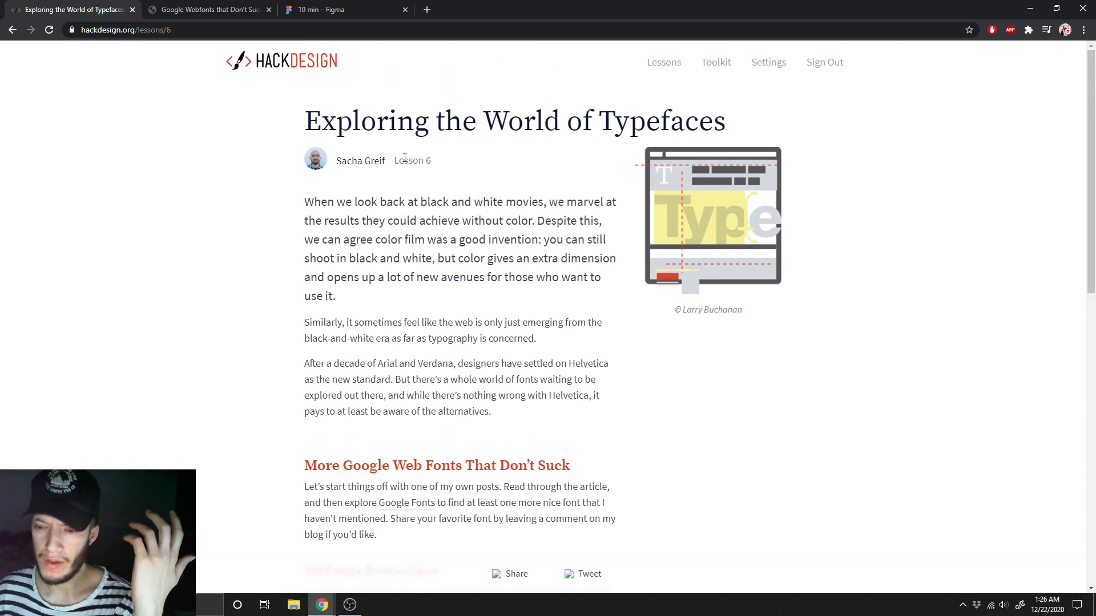
{"action": "scroll", "coordinate": [448, 476], "scroll_direction": "down", "scroll_amount": 8}
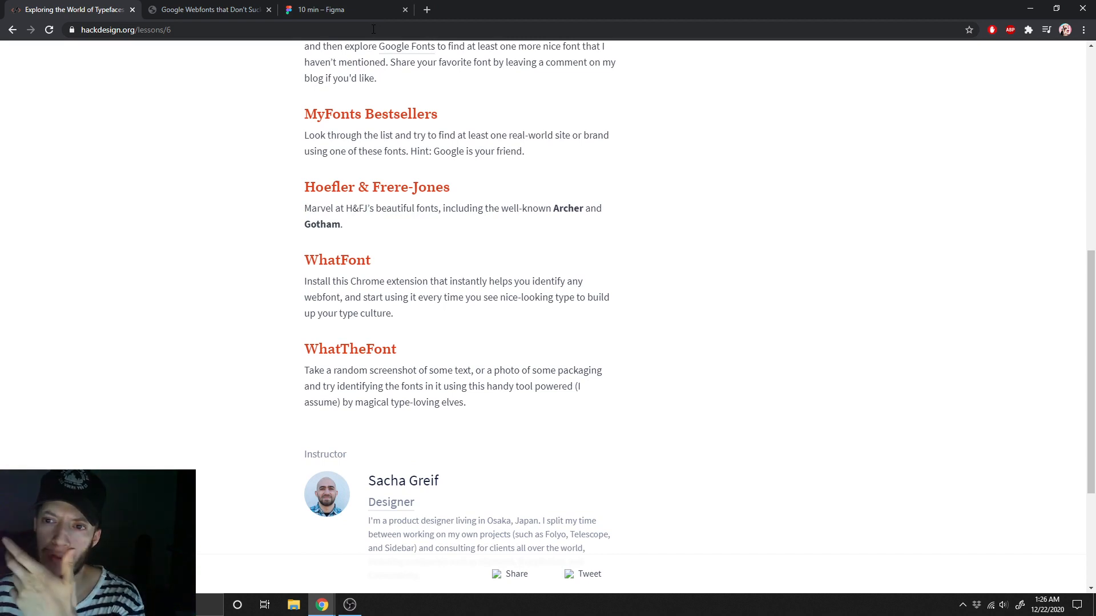
- Open whimsical.com in a new browser tab placed directly before the Figma tab
{"action": "left_click", "coordinate": [355, 8]}
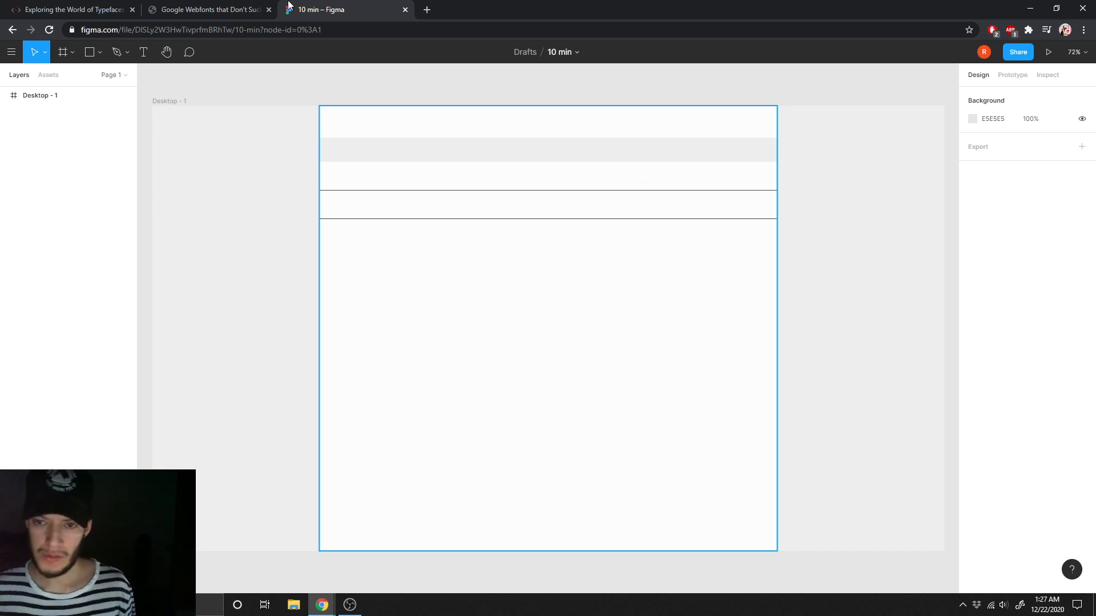
{"action": "left_click", "coordinate": [428, 11]}
{"action": "left_click_drag", "start_coordinate": [431, 18], "coordinate": [351, 10]}
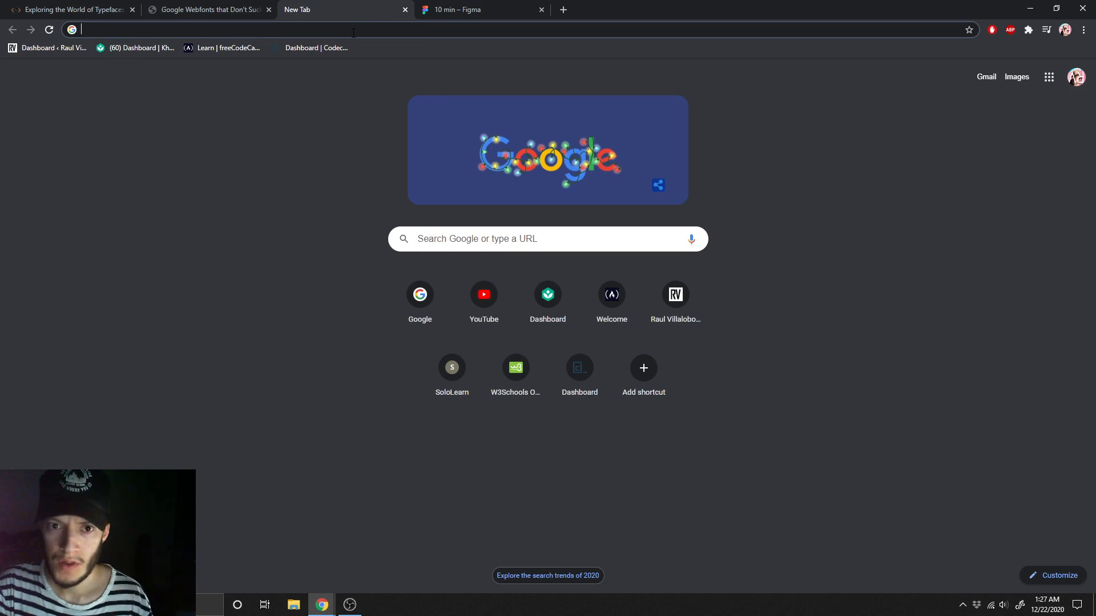
{"action": "type", "text": "whims"}
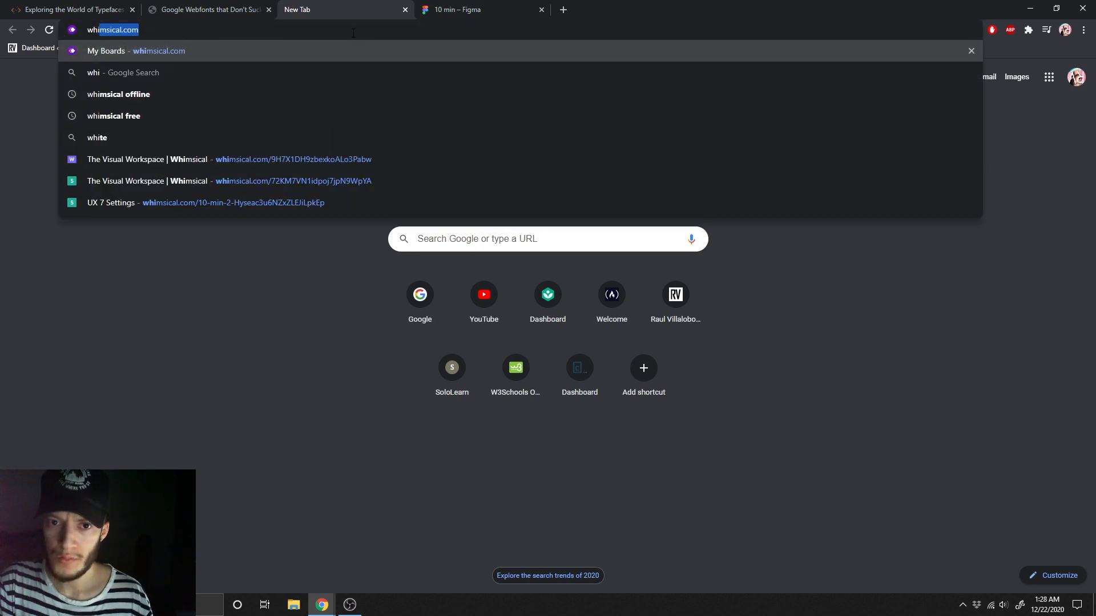
{"action": "key", "text": "Return"}
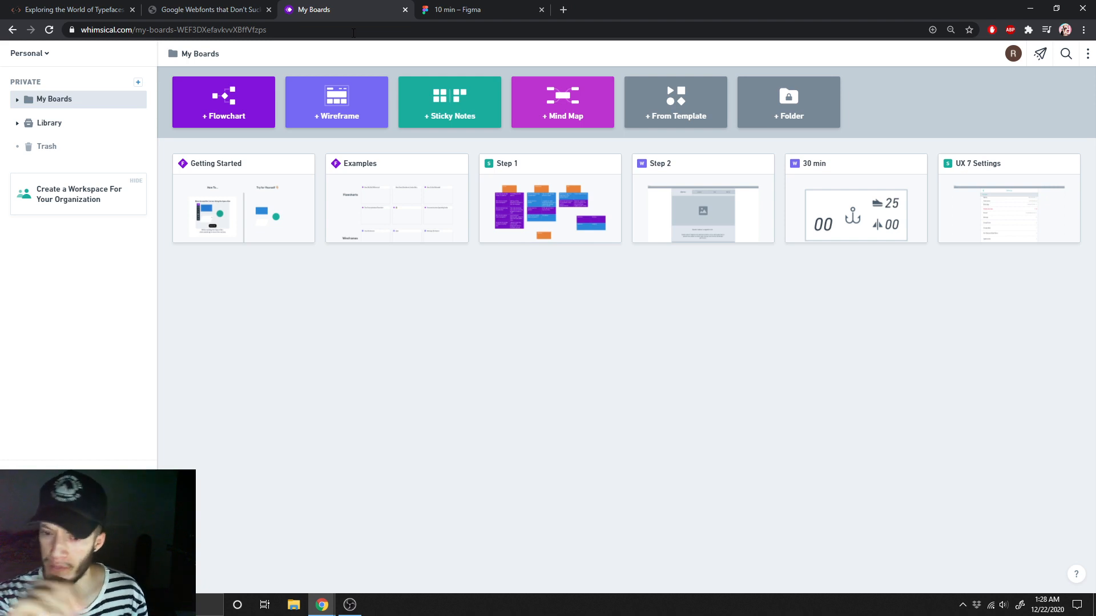
- Skim the Google Webfonts article's font-picking questions and recommended typefaces, and look over the typefaces lesson page again
{"action": "left_click", "coordinate": [238, 14]}
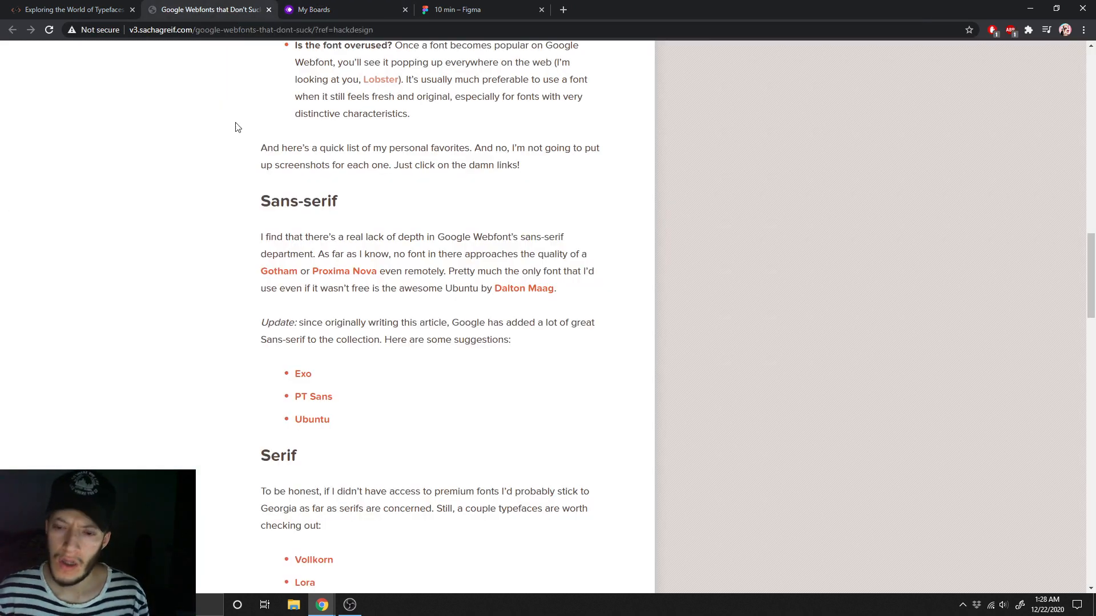
{"action": "scroll", "coordinate": [403, 339], "scroll_direction": "up", "scroll_amount": 4}
{"action": "scroll", "coordinate": [403, 340], "scroll_direction": "up", "scroll_amount": 6}
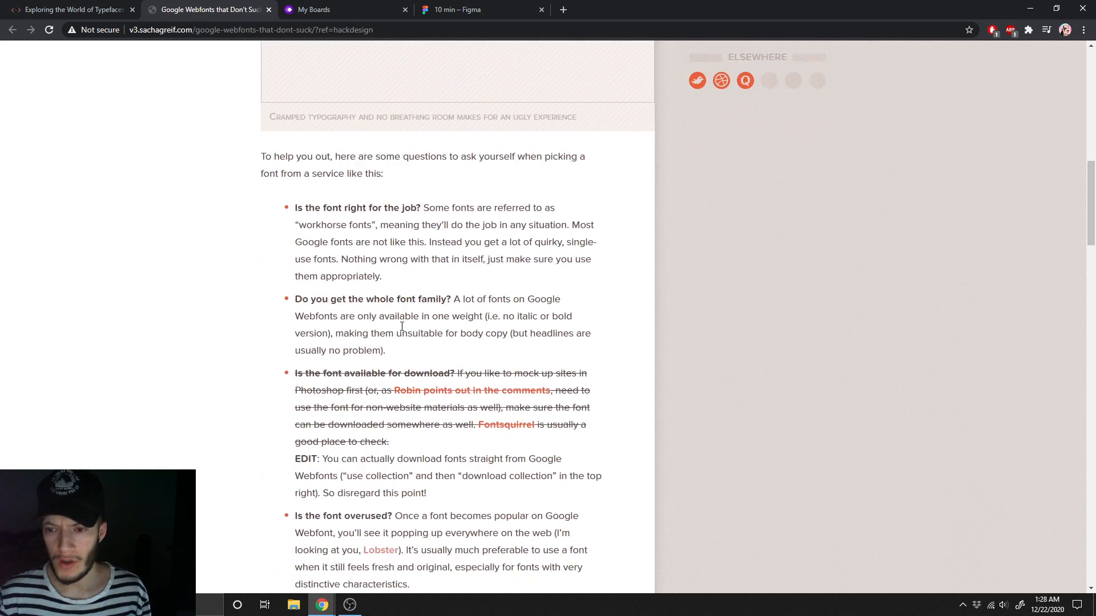
{"action": "scroll", "coordinate": [402, 332], "scroll_direction": "down", "scroll_amount": 14}
{"action": "scroll", "coordinate": [402, 326], "scroll_direction": "down", "scroll_amount": 2}
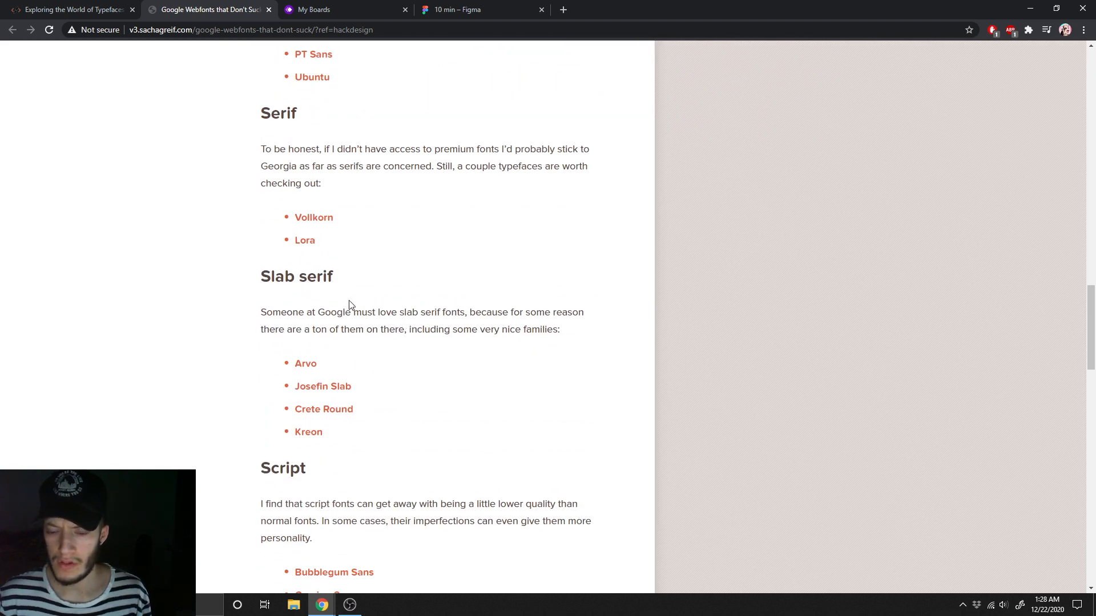
{"action": "left_click", "coordinate": [57, 5]}
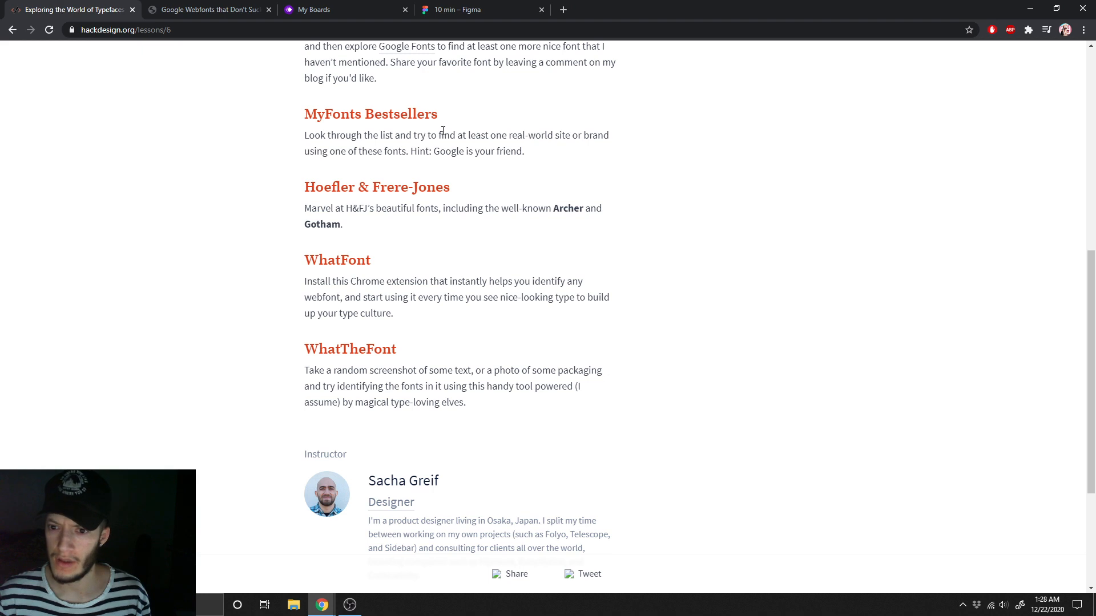
{"action": "scroll", "coordinate": [460, 150], "scroll_direction": "up", "scroll_amount": 8}
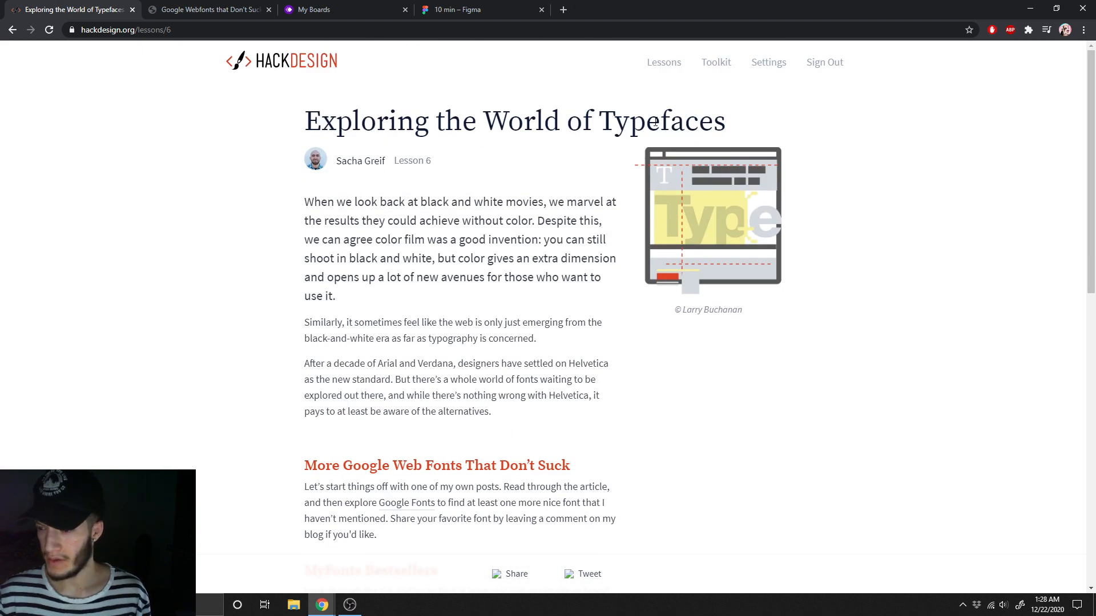
{"action": "scroll", "coordinate": [619, 344], "scroll_direction": "down", "scroll_amount": 10}
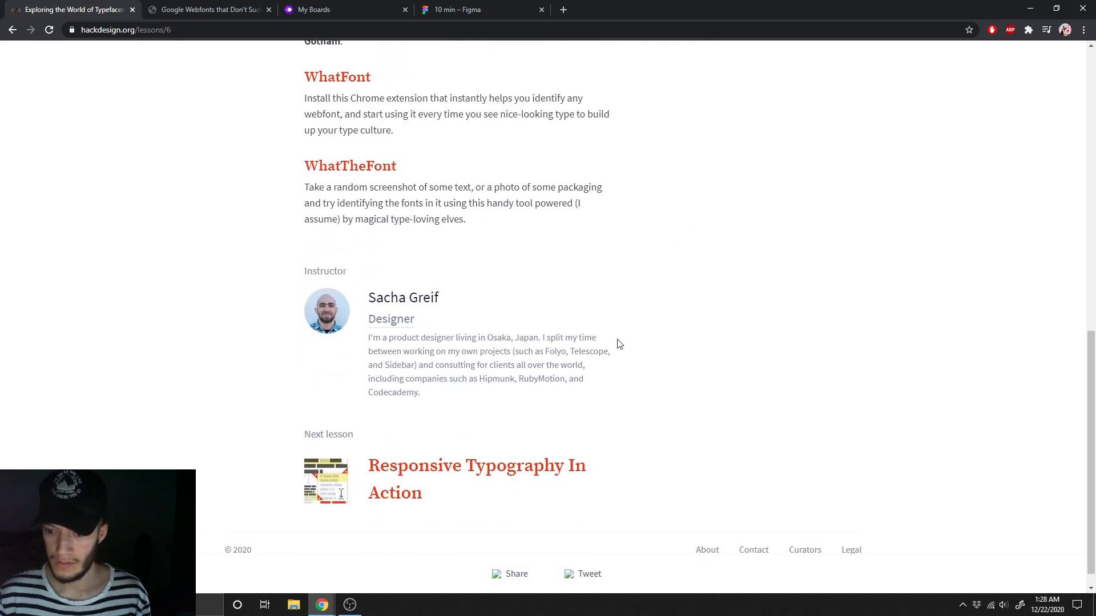
{"action": "scroll", "coordinate": [620, 344], "scroll_direction": "up", "scroll_amount": 10}
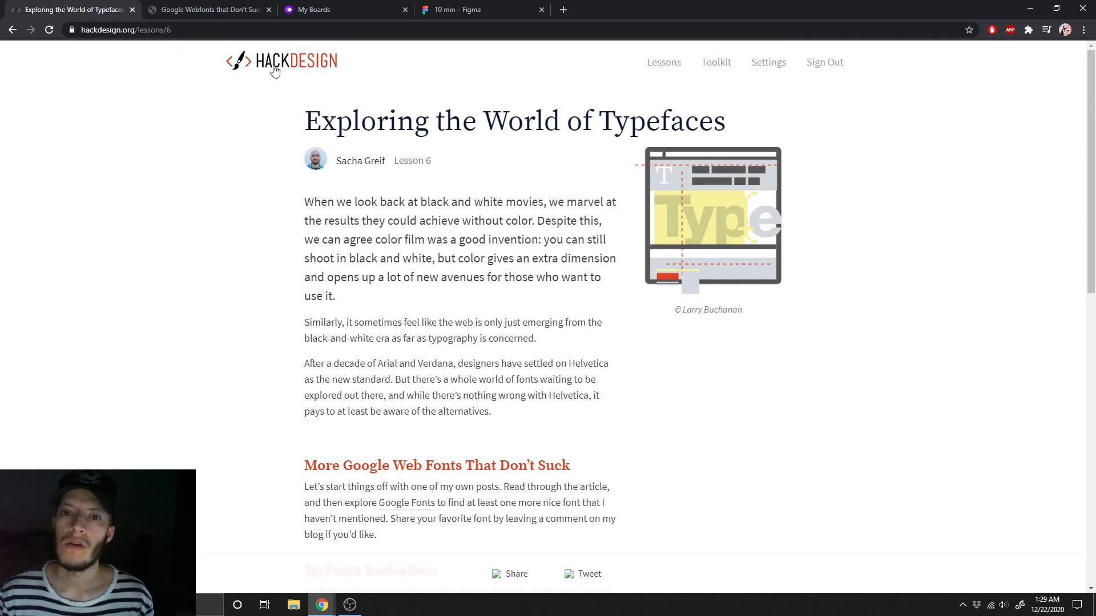
- Open the "UX 7 Settings" board in Whimsical and examine its Settings window wireframe
{"action": "left_click", "coordinate": [482, 7]}
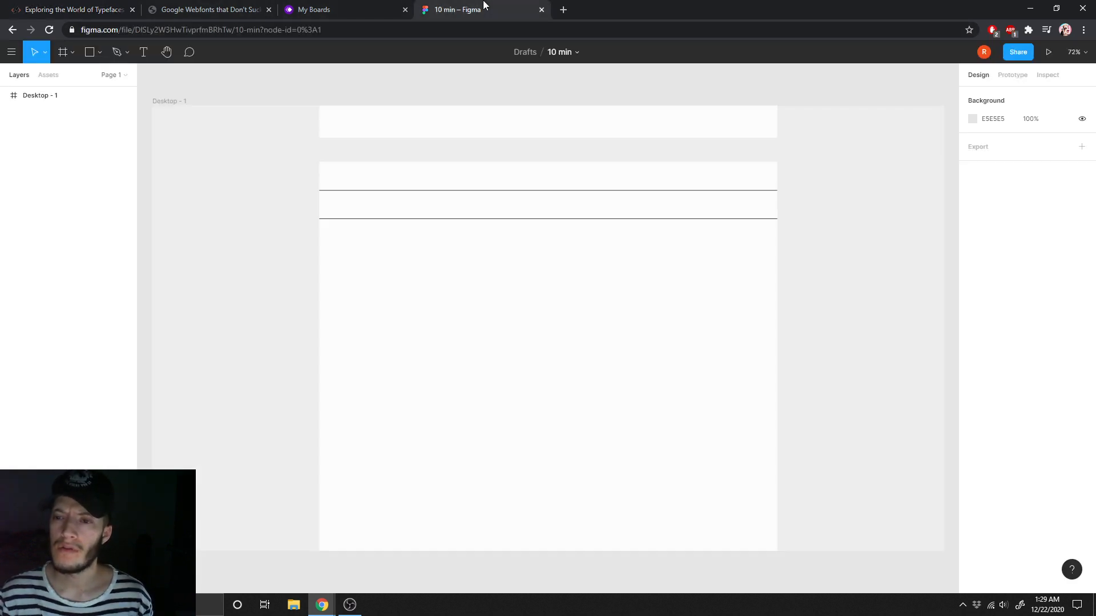
{"action": "left_click", "coordinate": [327, 8]}
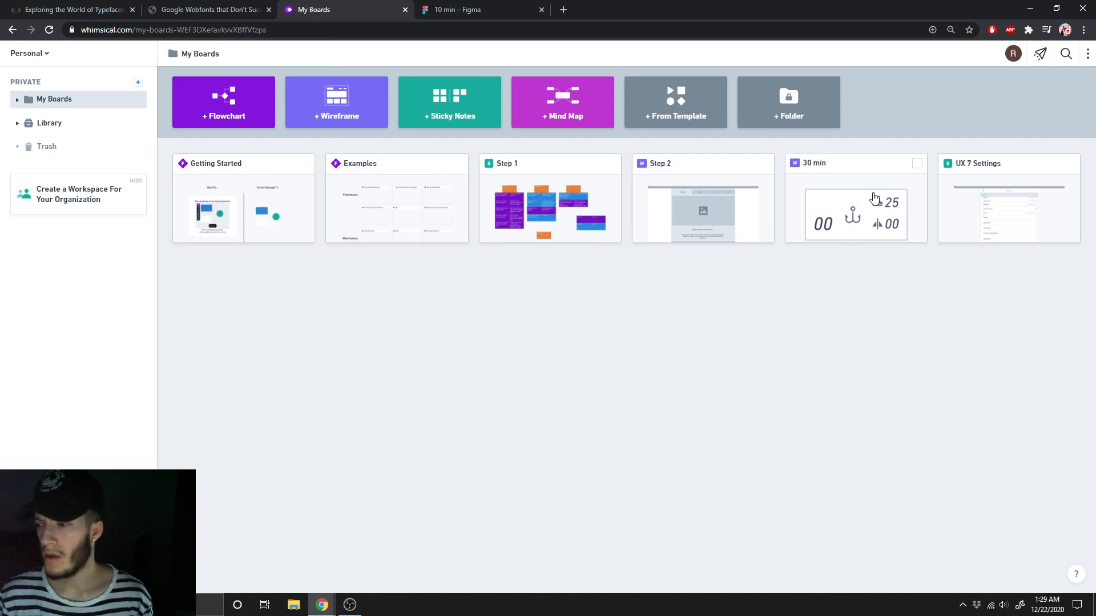
{"action": "left_click", "coordinate": [1011, 206]}
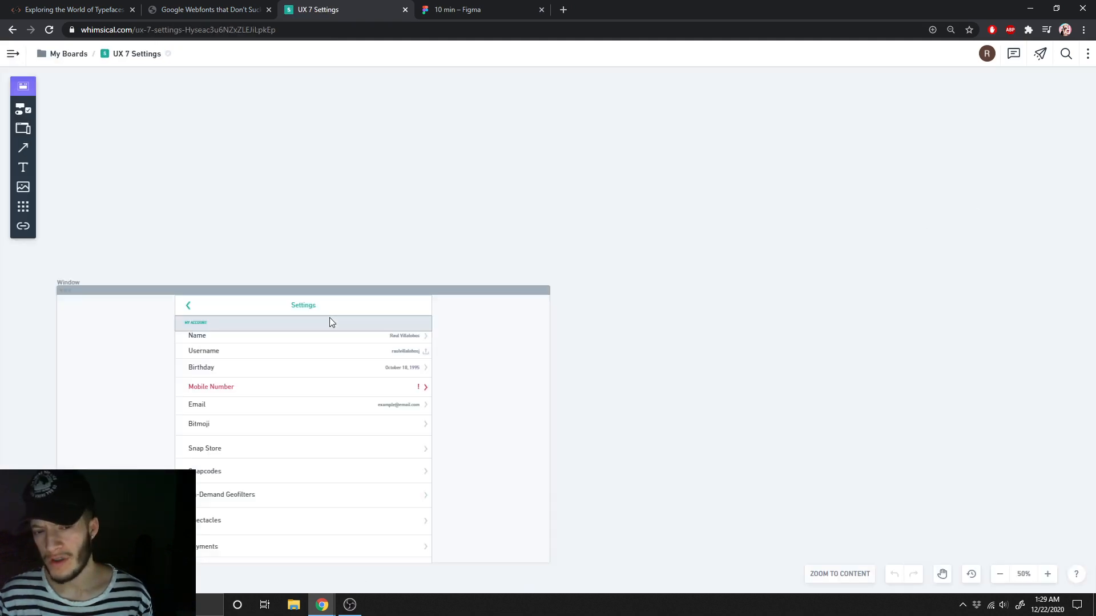
{"action": "left_click_drag", "start_coordinate": [587, 352], "coordinate": [802, 248]}
{"action": "scroll", "coordinate": [803, 250], "scroll_direction": "down", "scroll_amount": 1}
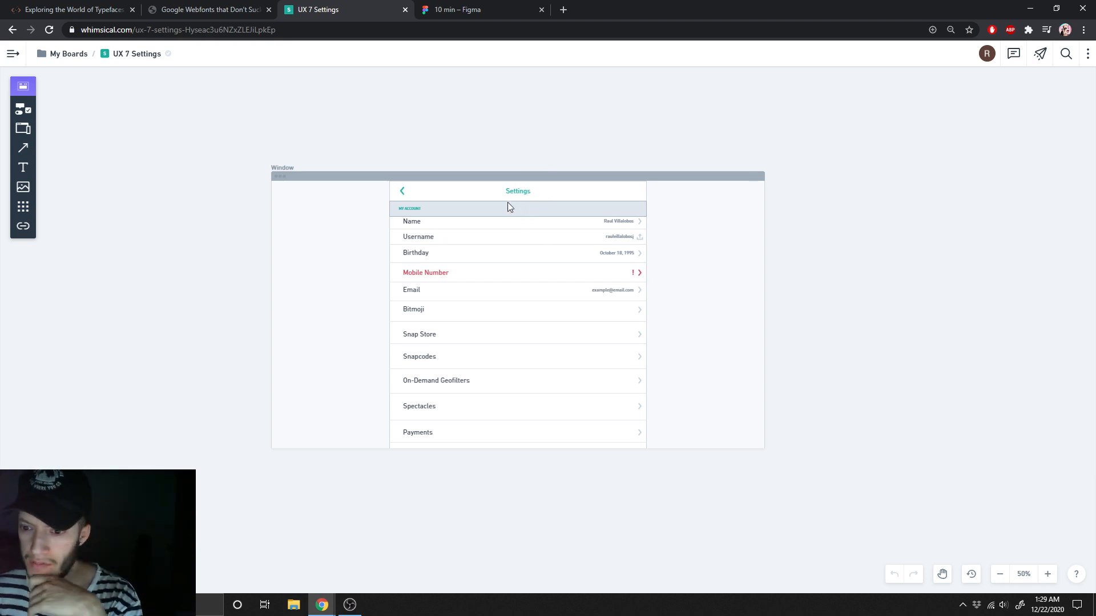
- Switch to the Figma "10 min" file, expand the Desktop - 1 frame's layers, and inspect Line 2 and Rectangle 1
{"action": "left_click", "coordinate": [482, 5]}
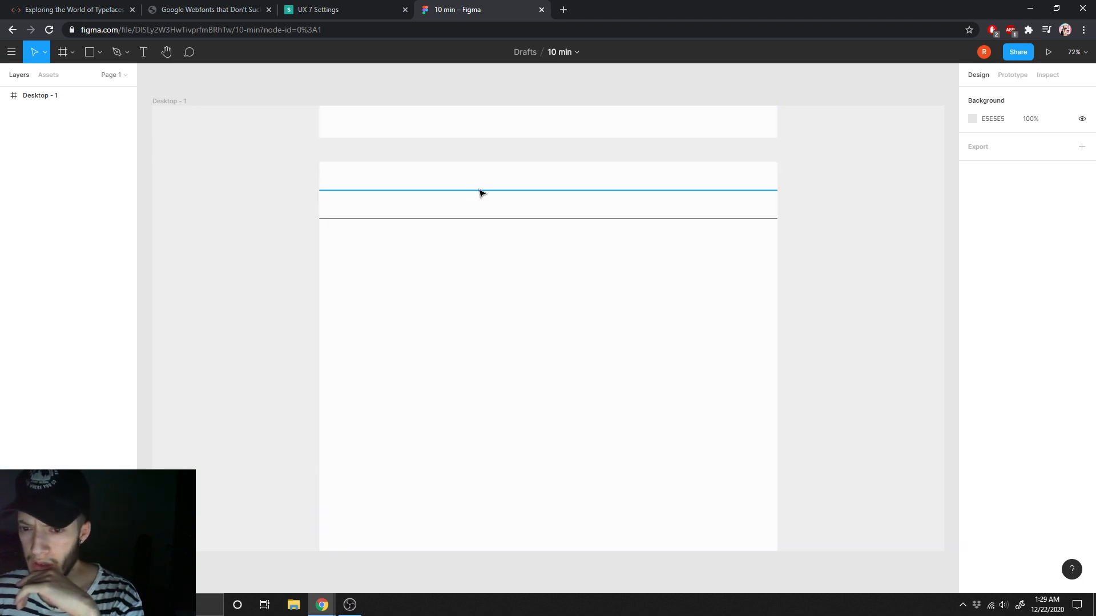
{"action": "left_click", "coordinate": [33, 94]}
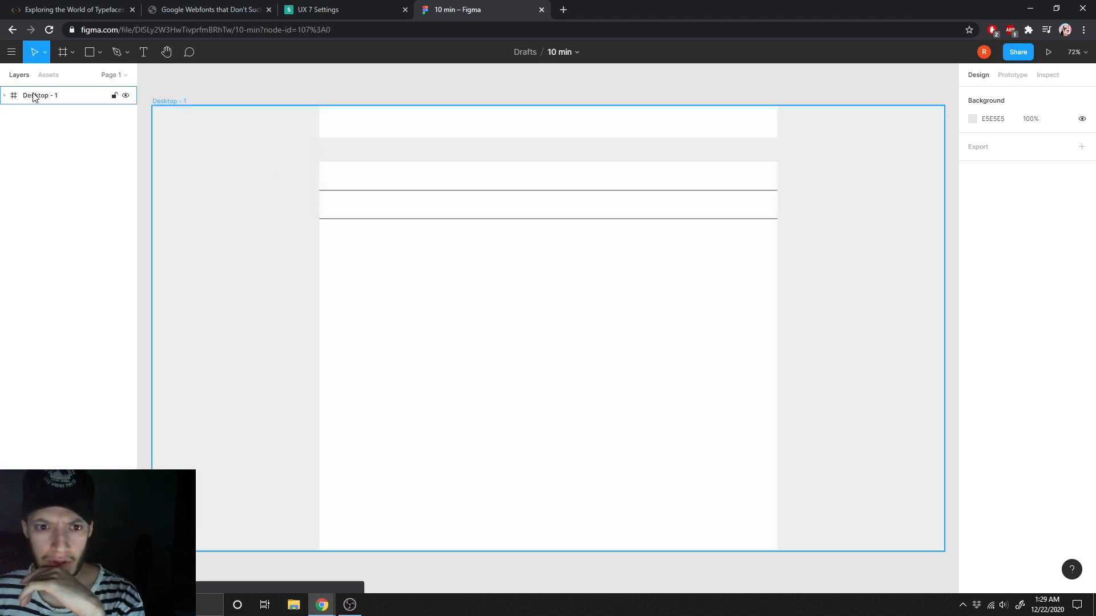
{"action": "left_click", "coordinate": [4, 96]}
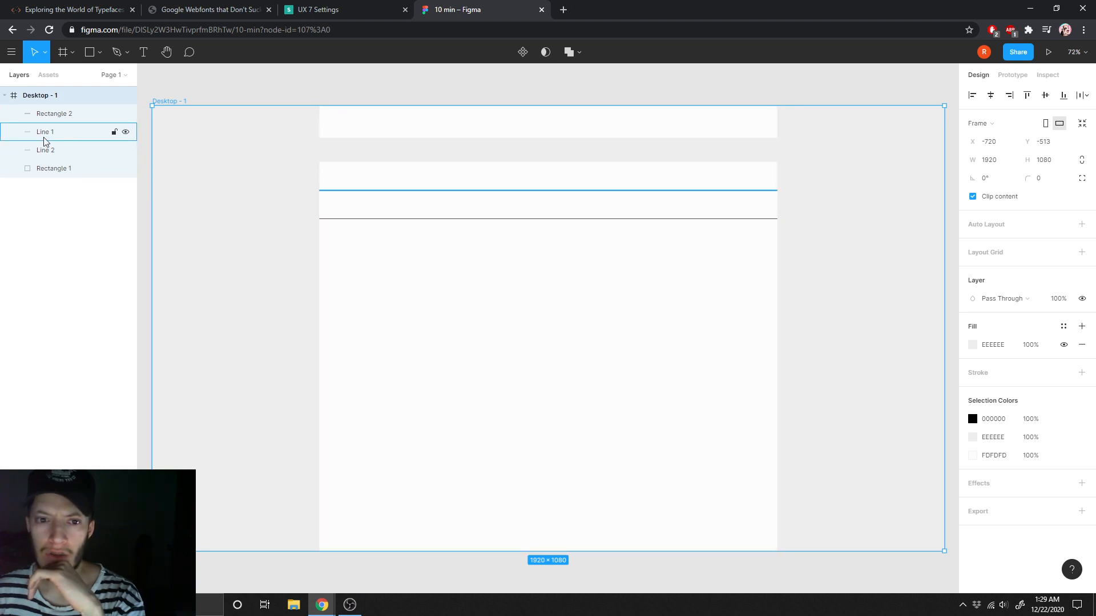
{"action": "right_click", "coordinate": [414, 222]}
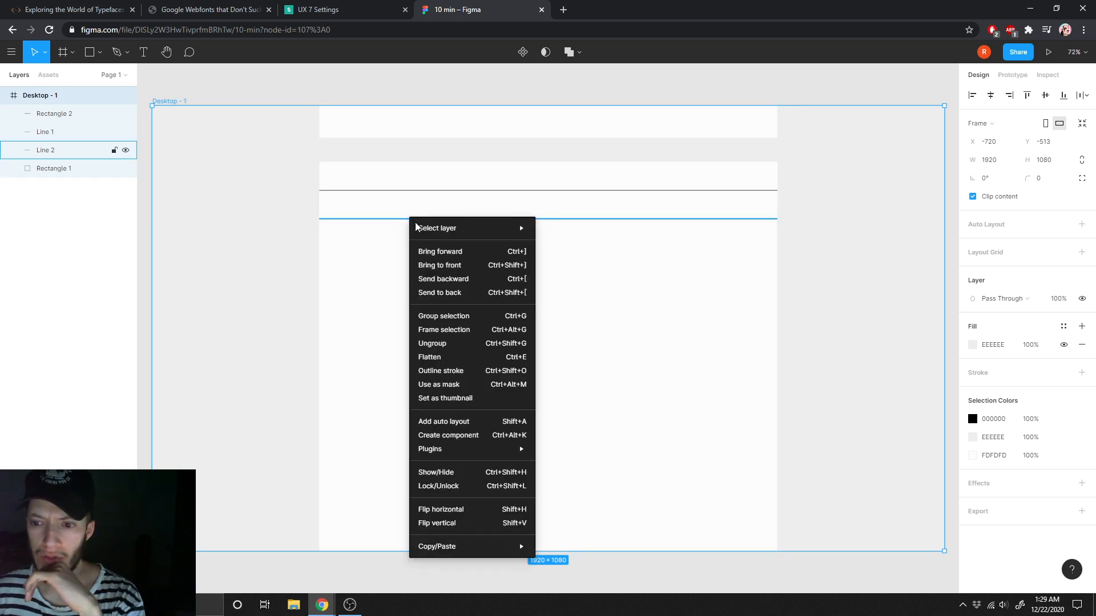
{"action": "left_click", "coordinate": [575, 231]}
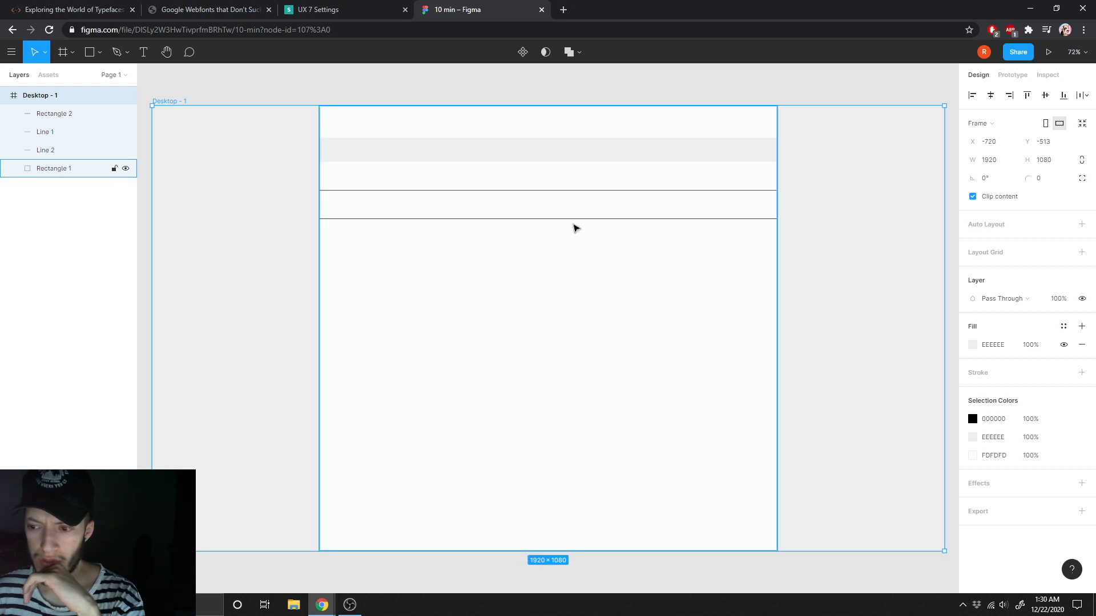
{"action": "left_click", "coordinate": [574, 222]}
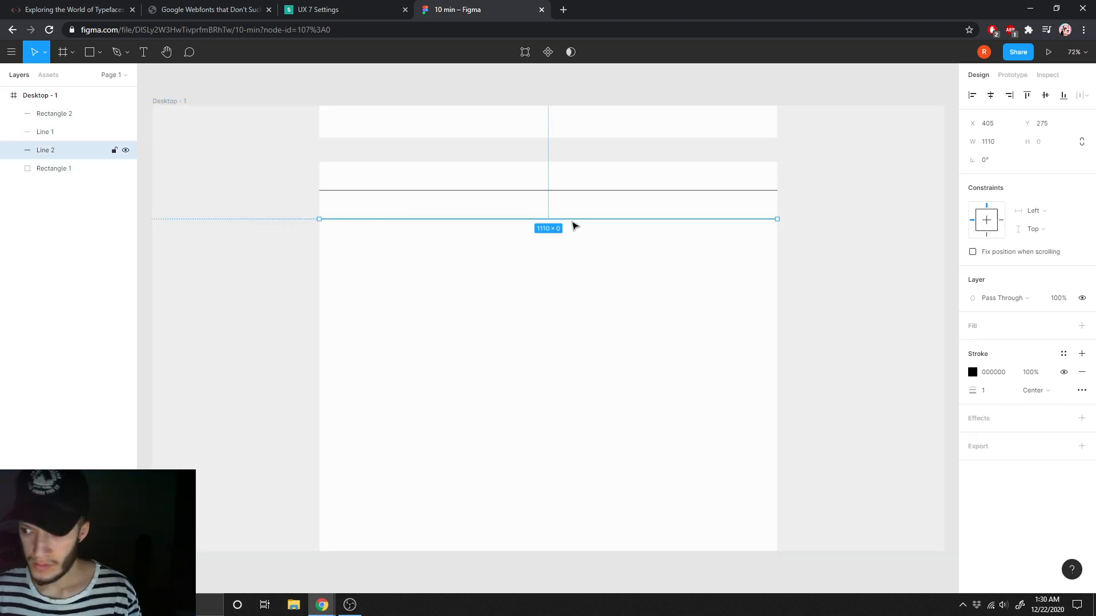
{"action": "left_click", "coordinate": [591, 311]}
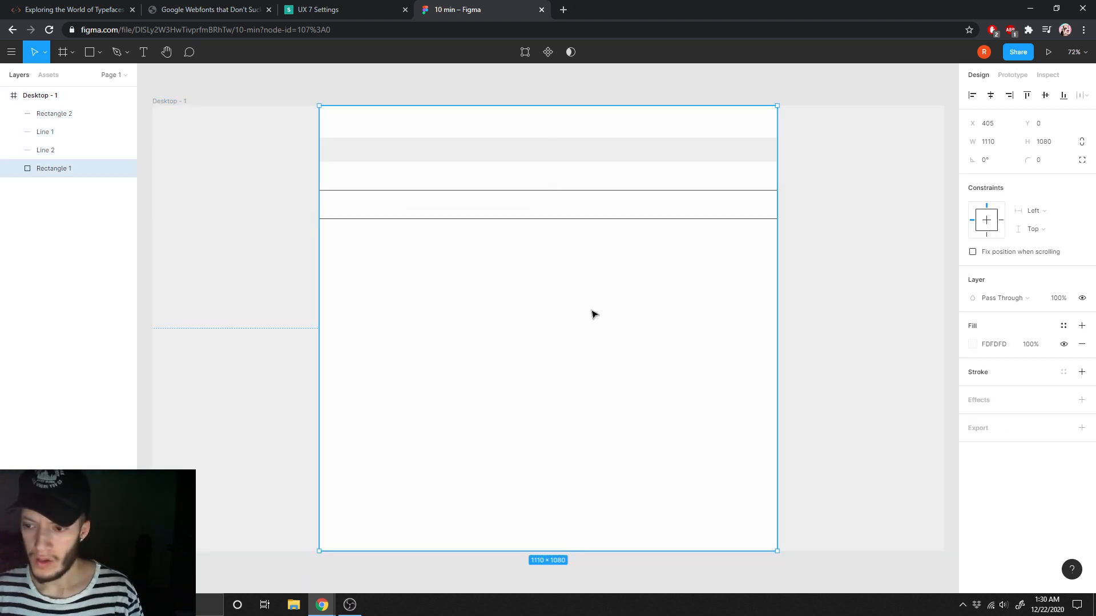
- Paste eight copies of the copied divider line into the Desktop - 1 frame, above Rectangle 1
{"action": "key", "text": "ctrl+v"}
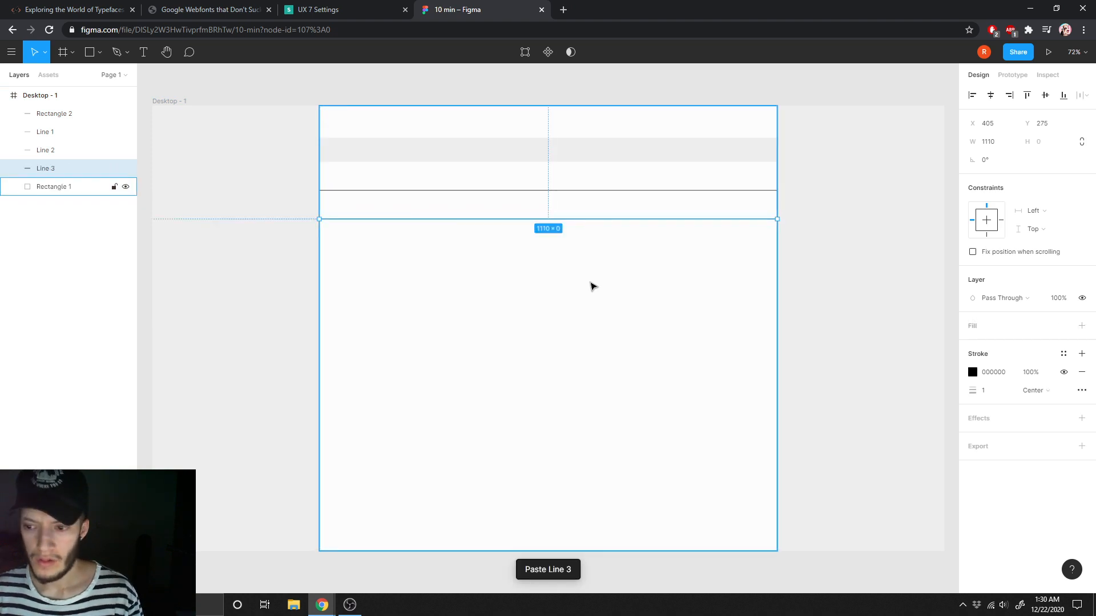
{"action": "key", "text": "ctrl+v"}
{"action": "key", "text": "ctrl+v"}
{"action": "key", "text": "ctrl+v"}
{"action": "key", "text": "ctrl+v"}
{"action": "key", "text": "ctrl+v"}
{"action": "key", "text": "ctrl+v"}
{"action": "key", "text": "ctrl+v"}
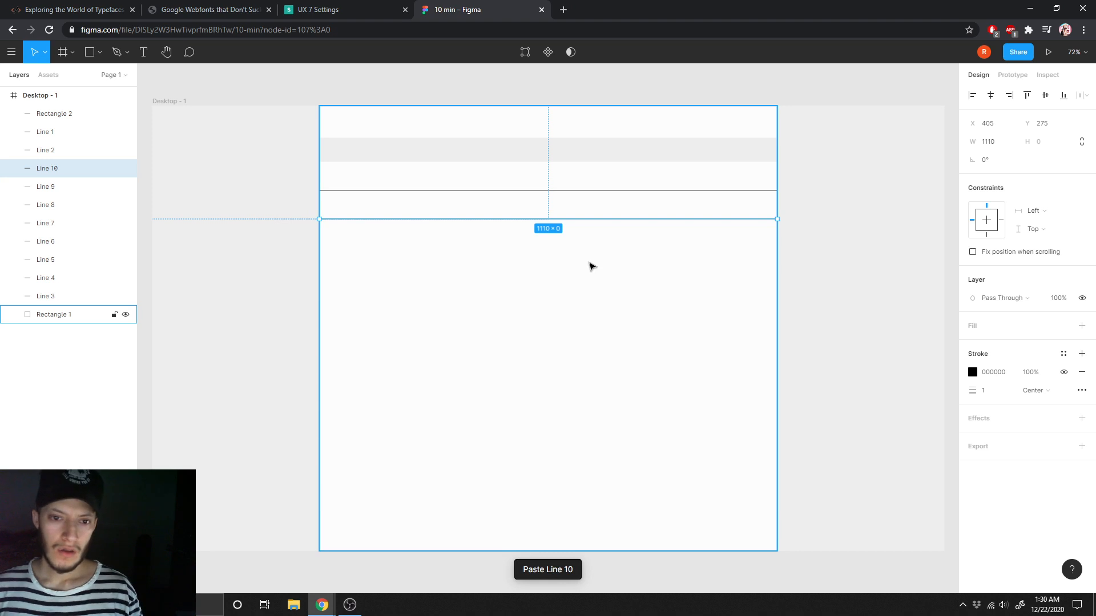
- Move Line 10 below Line 2, compare the Y positions of Lines 1 and 2, and set Line 10's Y to 344
{"action": "left_click_drag", "start_coordinate": [574, 222], "coordinate": [570, 245]}
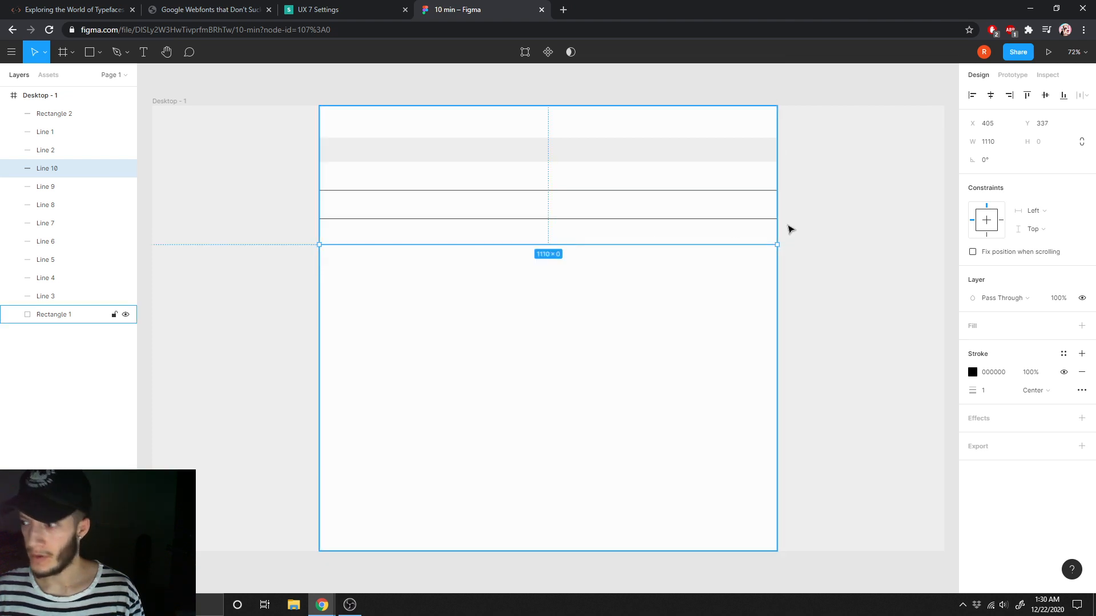
{"action": "left_click", "coordinate": [668, 219]}
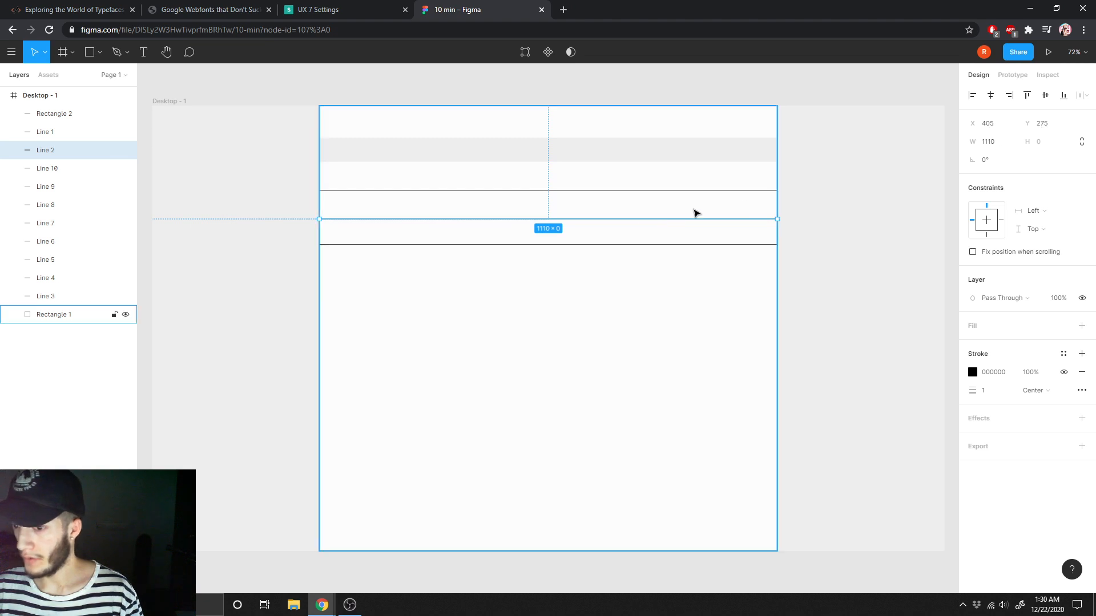
{"action": "left_click", "coordinate": [660, 192]}
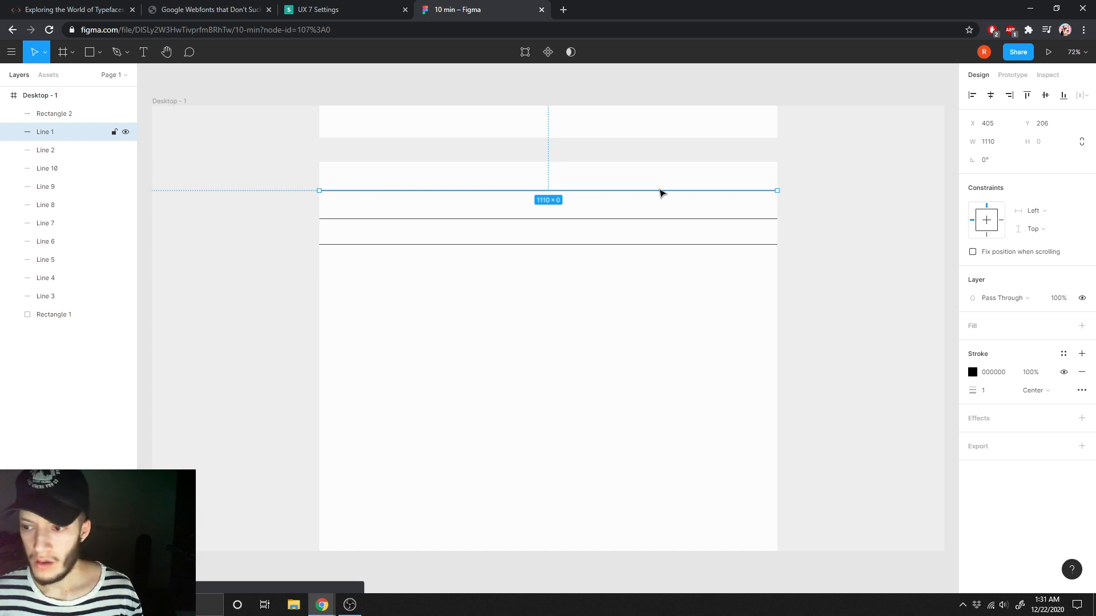
{"action": "left_click", "coordinate": [668, 221]}
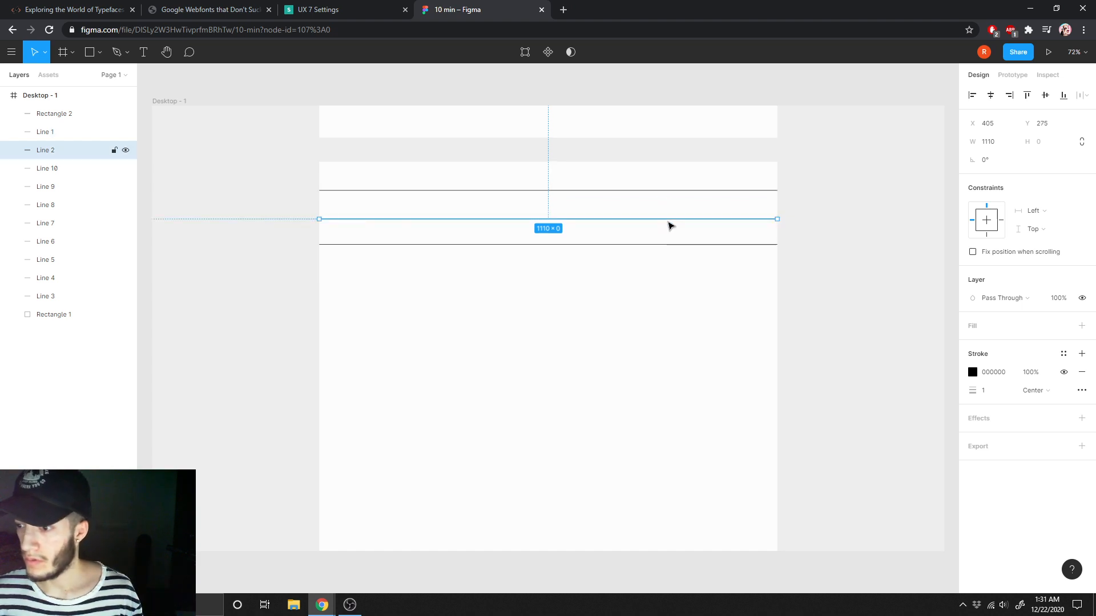
{"action": "left_click", "coordinate": [674, 246]}
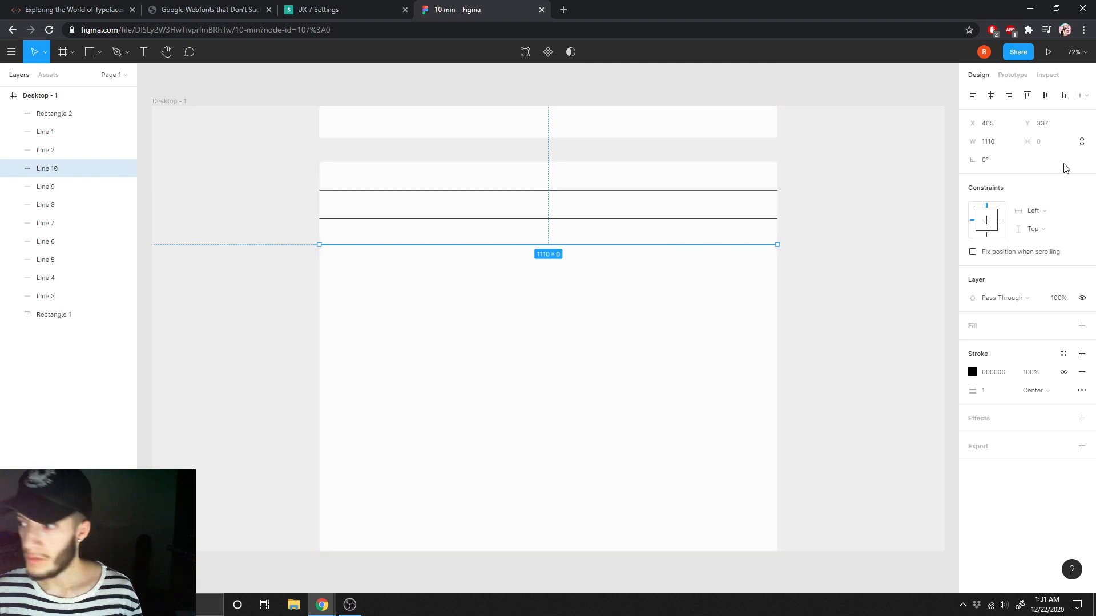
{"action": "left_click", "coordinate": [1052, 126]}
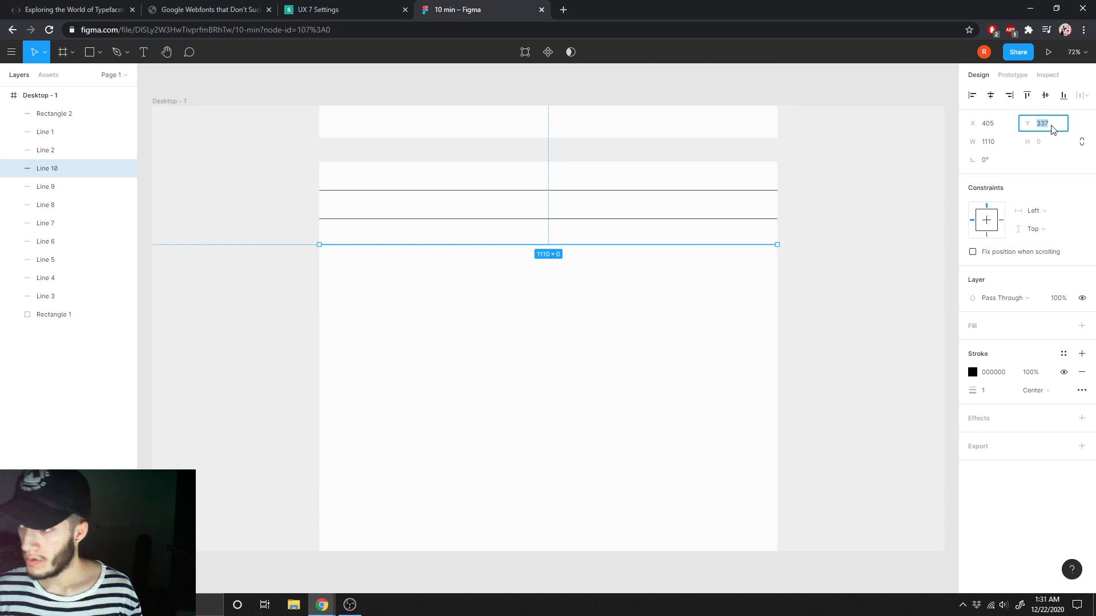
{"action": "left_click", "coordinate": [1051, 126]}
{"action": "key", "text": "BackSpace"}
{"action": "key", "text": "BackSpace"}
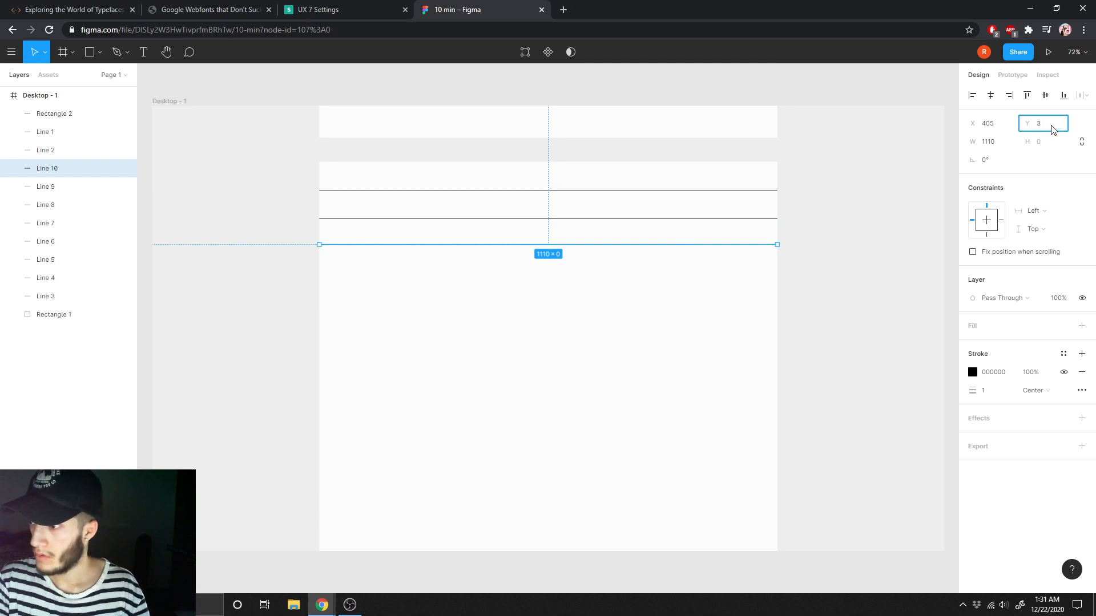
{"action": "type", "text": "44"}
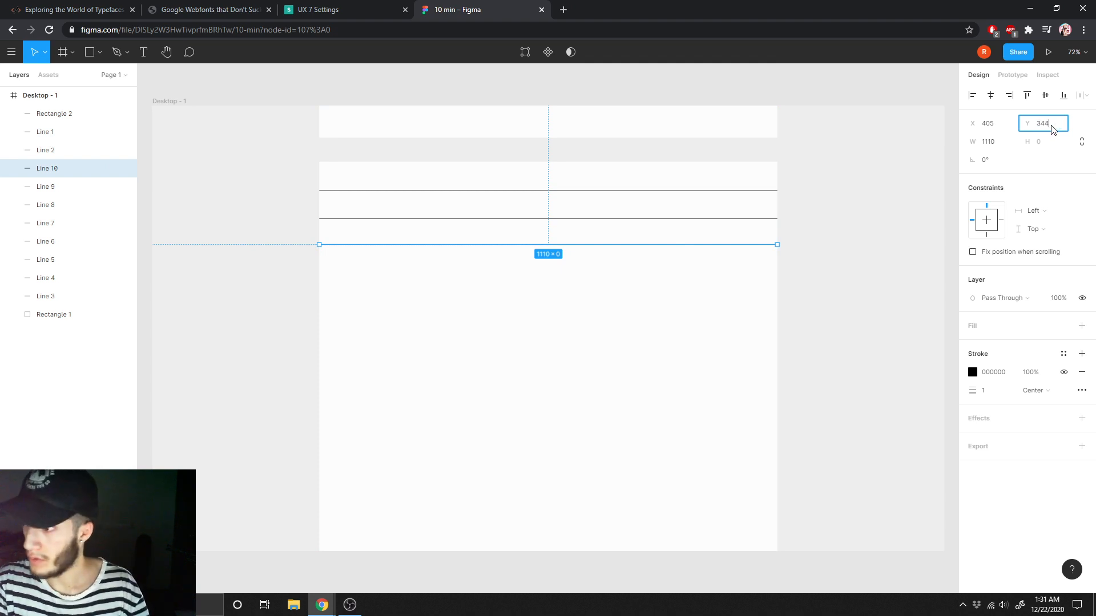
{"action": "key", "text": "Return"}
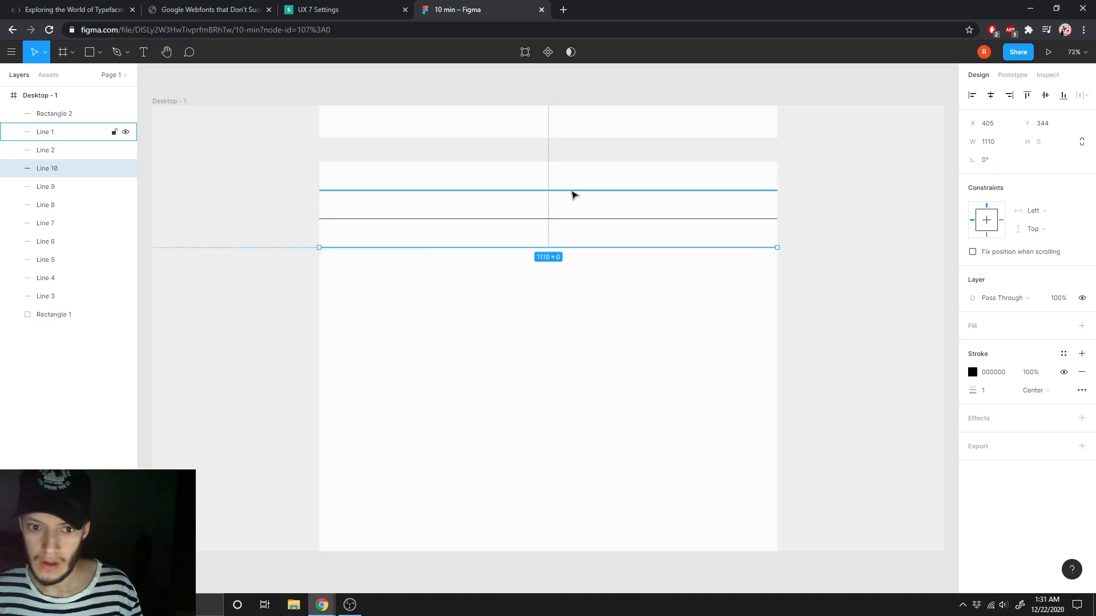
- Move Line 9 down below Line 10 and set its Y position to 413
{"action": "left_click", "coordinate": [69, 189]}
{"action": "left_click_drag", "start_coordinate": [536, 222], "coordinate": [537, 284]}
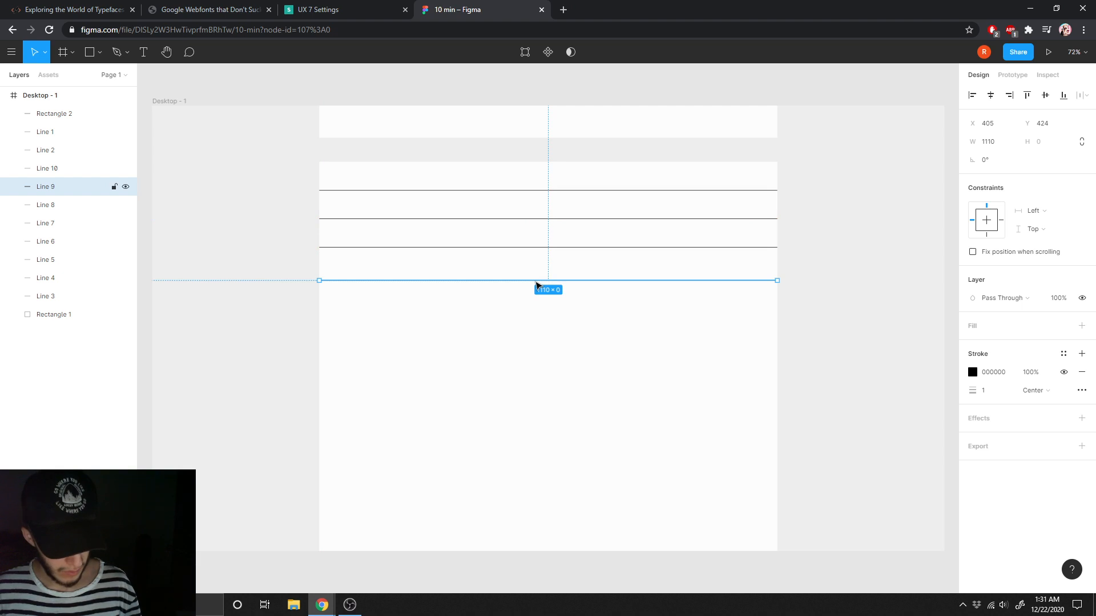
{"action": "left_click", "coordinate": [1055, 124]}
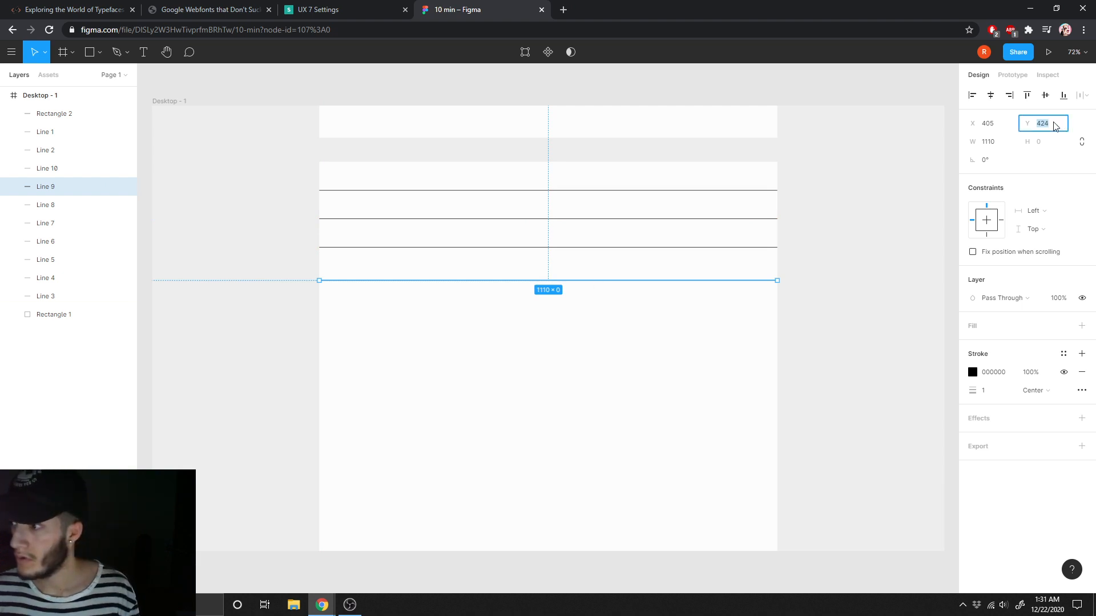
{"action": "type", "text": "413"}
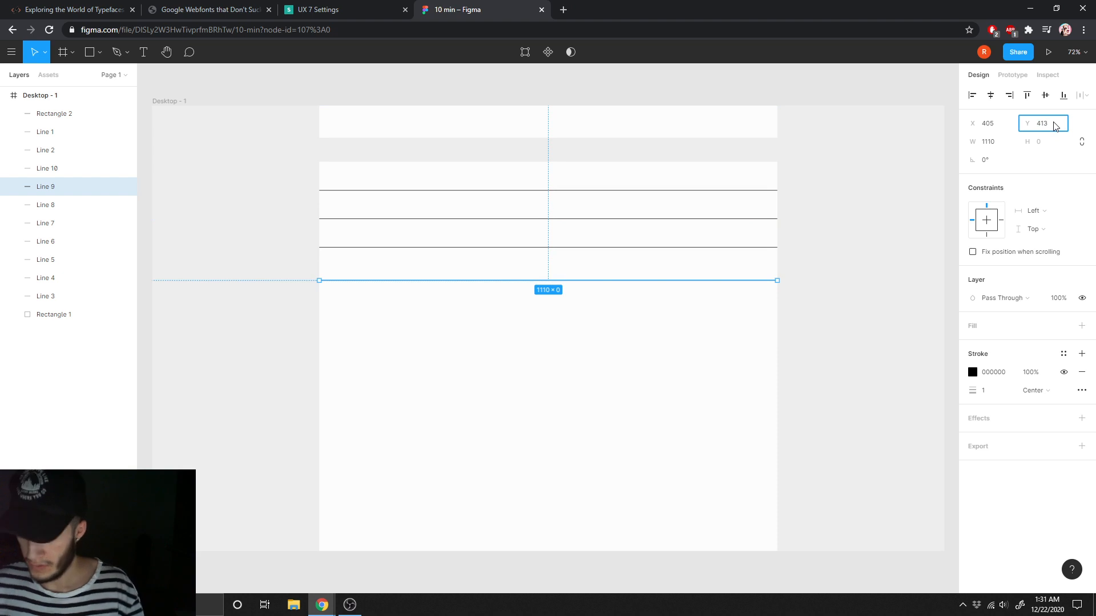
{"action": "key", "text": "Return"}
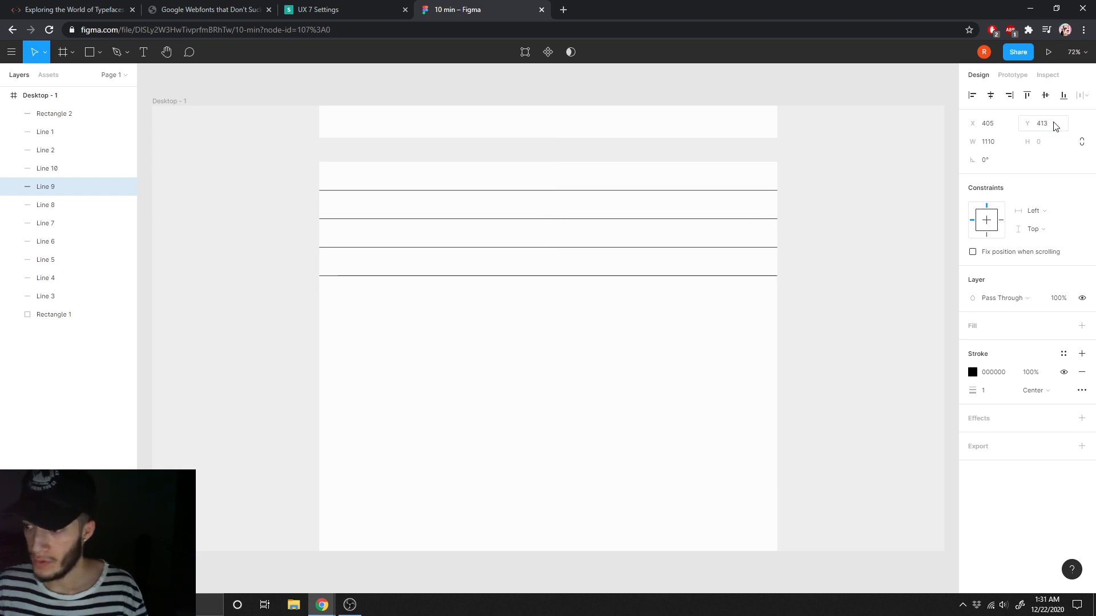
- Move Line 8 down below Line 9 and set its Y position to 482
{"action": "left_click", "coordinate": [562, 192]}
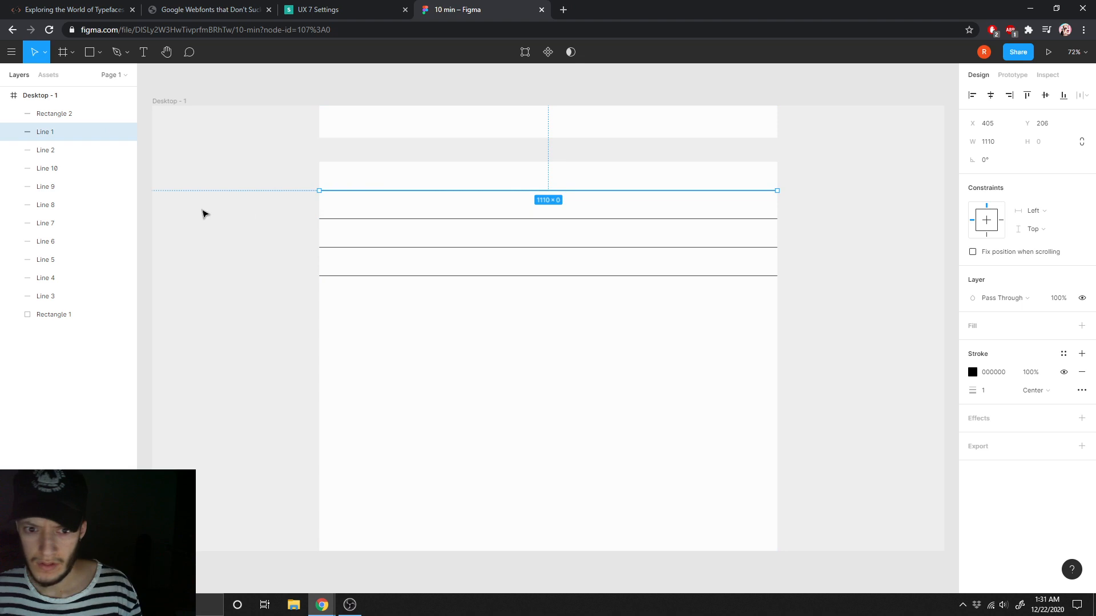
{"action": "left_click", "coordinate": [61, 206]}
{"action": "left_click_drag", "start_coordinate": [406, 222], "coordinate": [405, 308]}
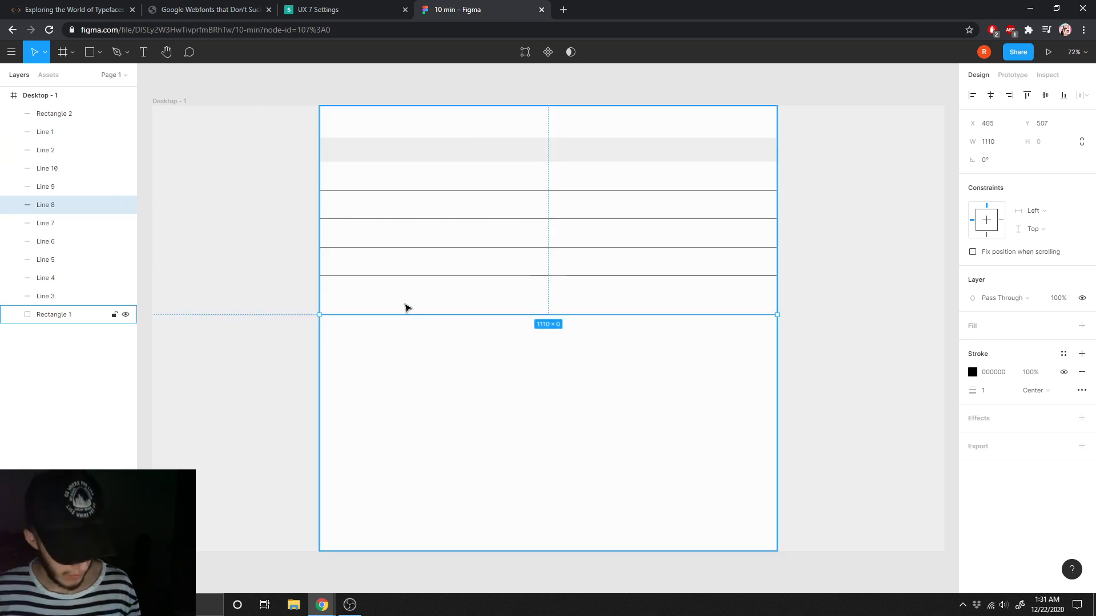
{"action": "left_click", "coordinate": [1052, 129]}
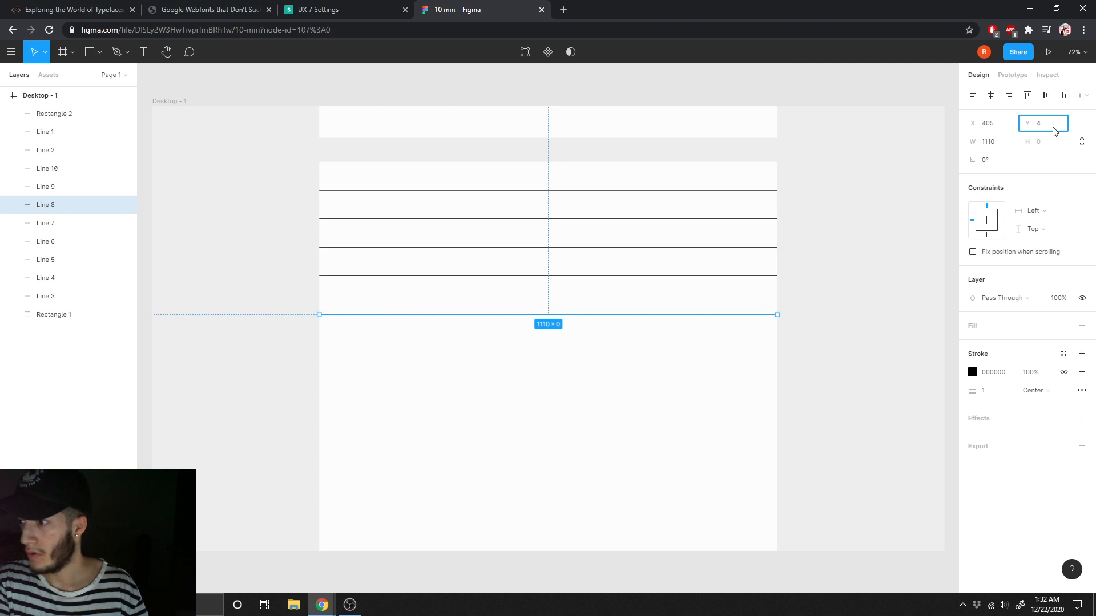
{"action": "type", "text": "482"}
{"action": "key", "text": "Return"}
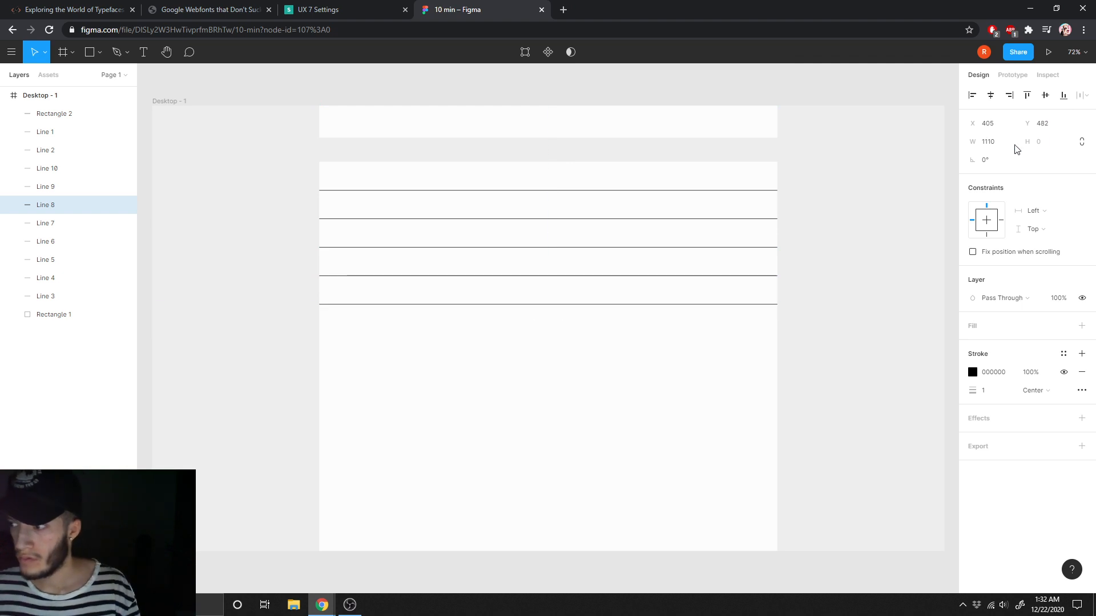
- Move Line 7 down below Line 8 and set its Y position to 552
{"action": "left_click", "coordinate": [72, 228]}
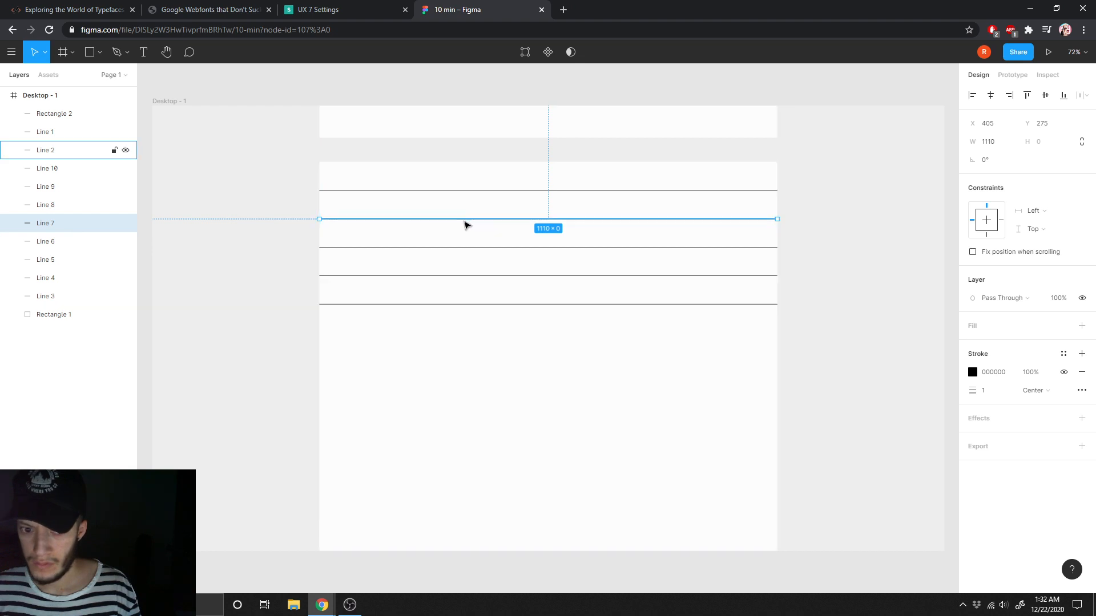
{"action": "left_click_drag", "start_coordinate": [464, 225], "coordinate": [465, 346]}
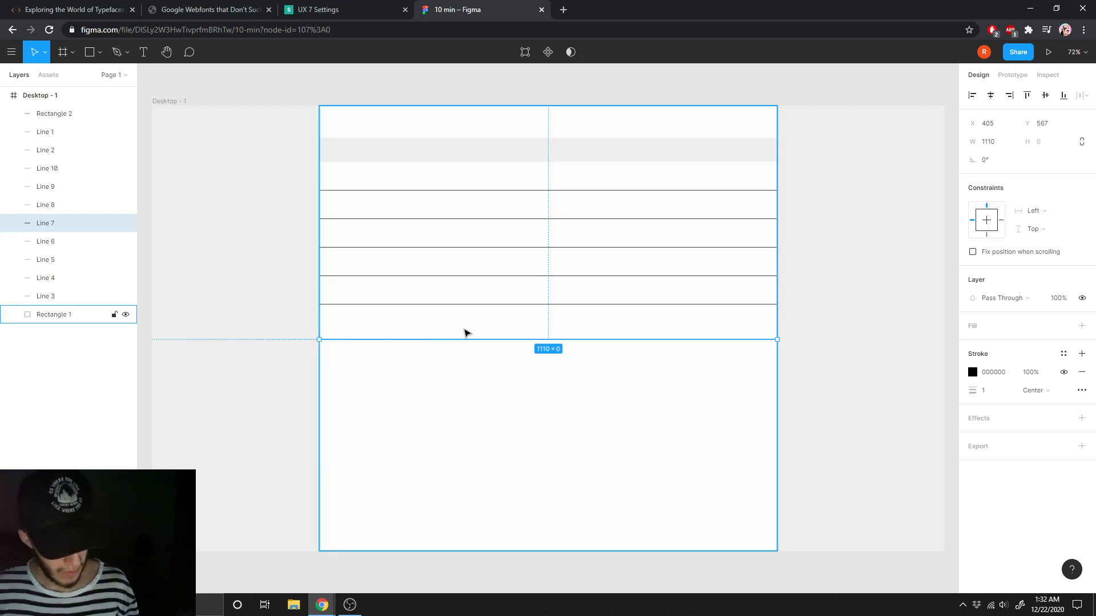
{"action": "left_click", "coordinate": [1062, 128]}
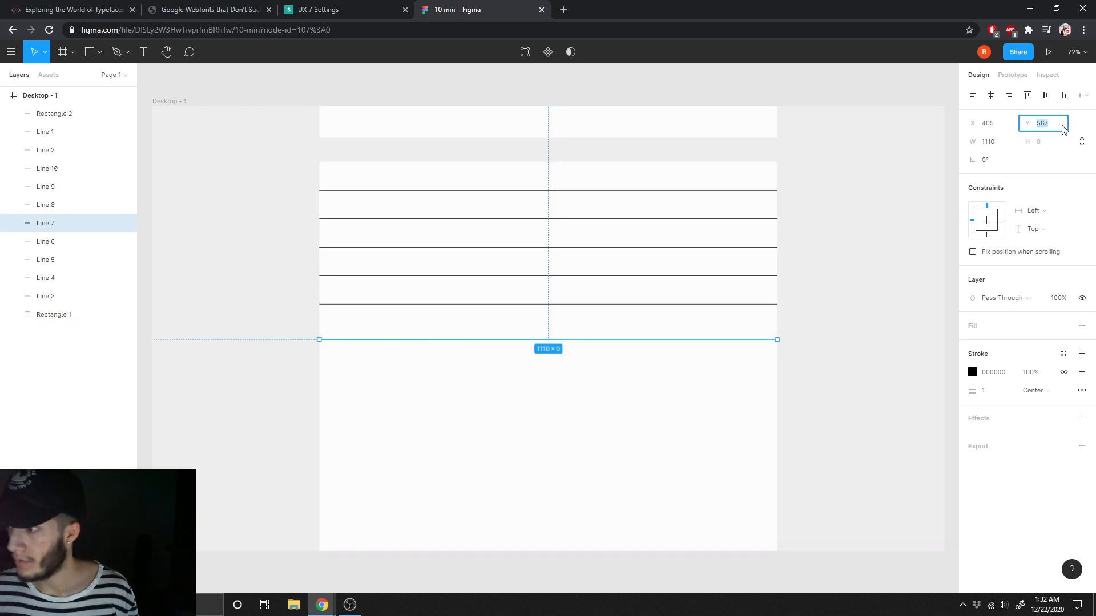
{"action": "left_click", "coordinate": [1063, 126]}
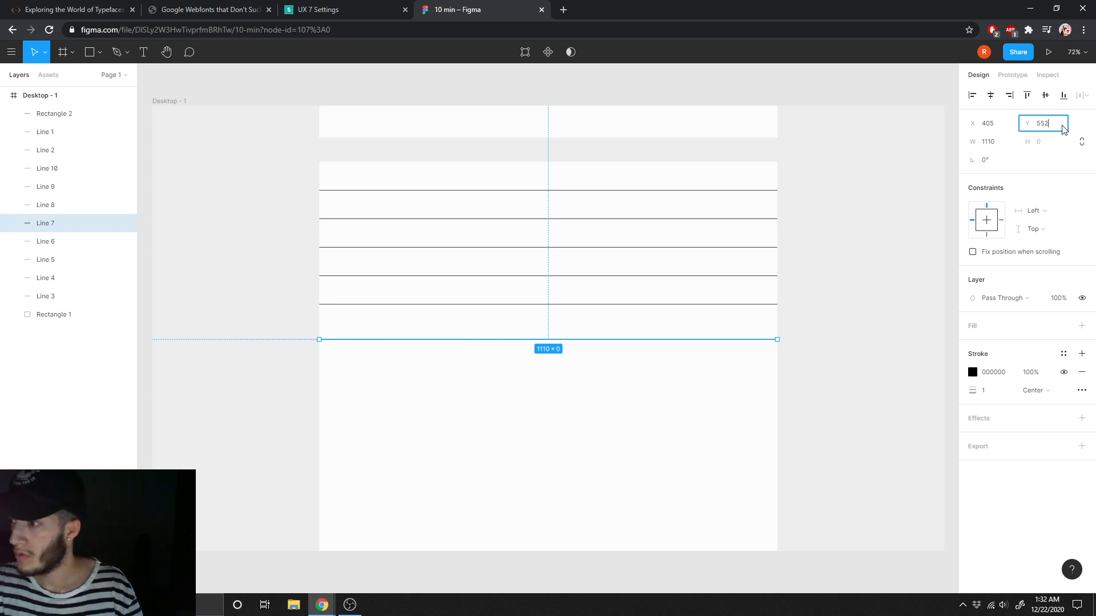
{"action": "key", "text": "Return"}
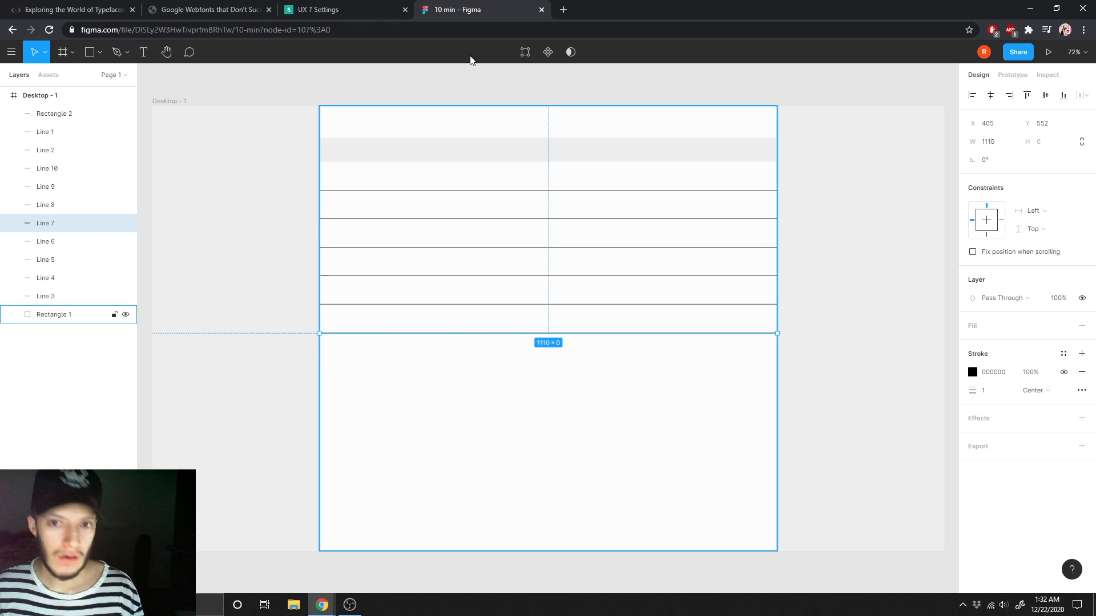
- Check the Whimsical "UX 7 Settings" wireframe, and search Google Images for "ux wireframe" in a new browser tab, previewing two example images
{"action": "left_click", "coordinate": [308, 11]}
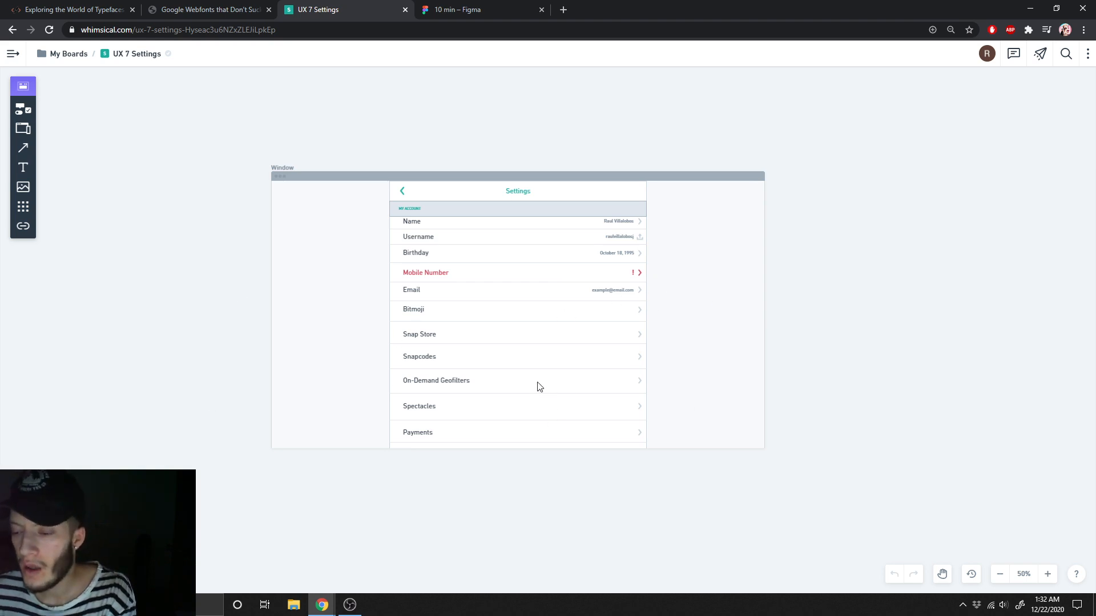
{"action": "left_click", "coordinate": [562, 11]}
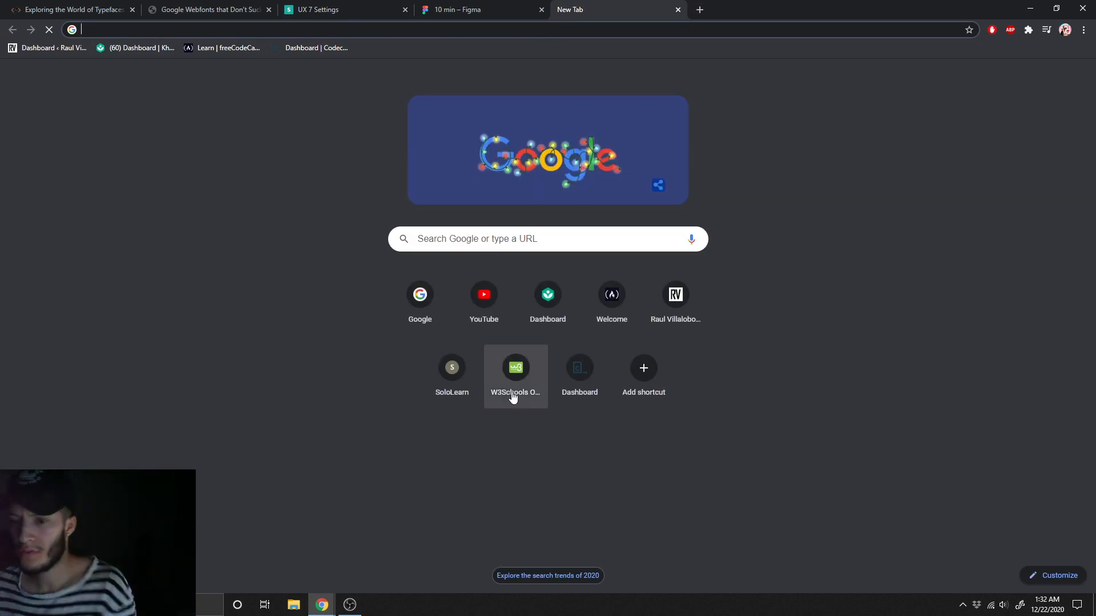
{"action": "left_click", "coordinate": [419, 284]}
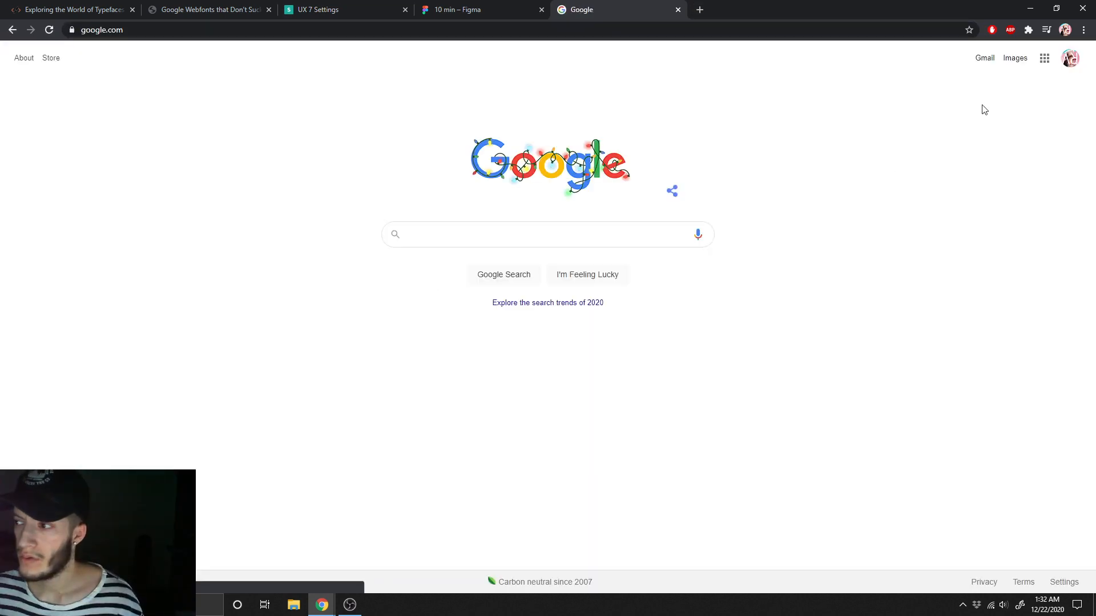
{"action": "left_click", "coordinate": [1014, 59]}
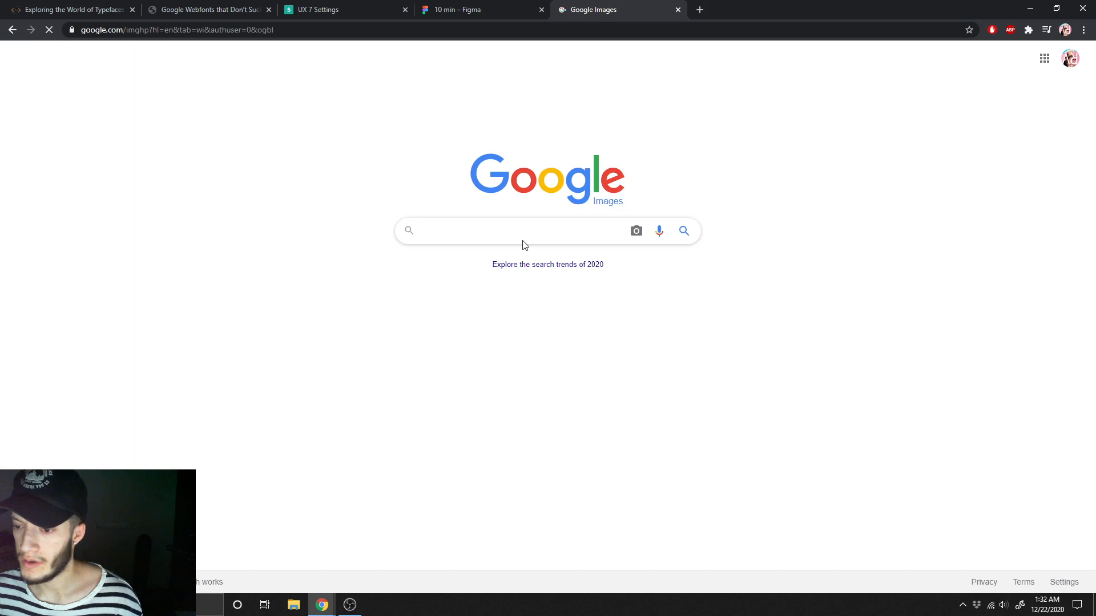
{"action": "left_click", "coordinate": [524, 224]}
{"action": "type", "text": "ux wir"}
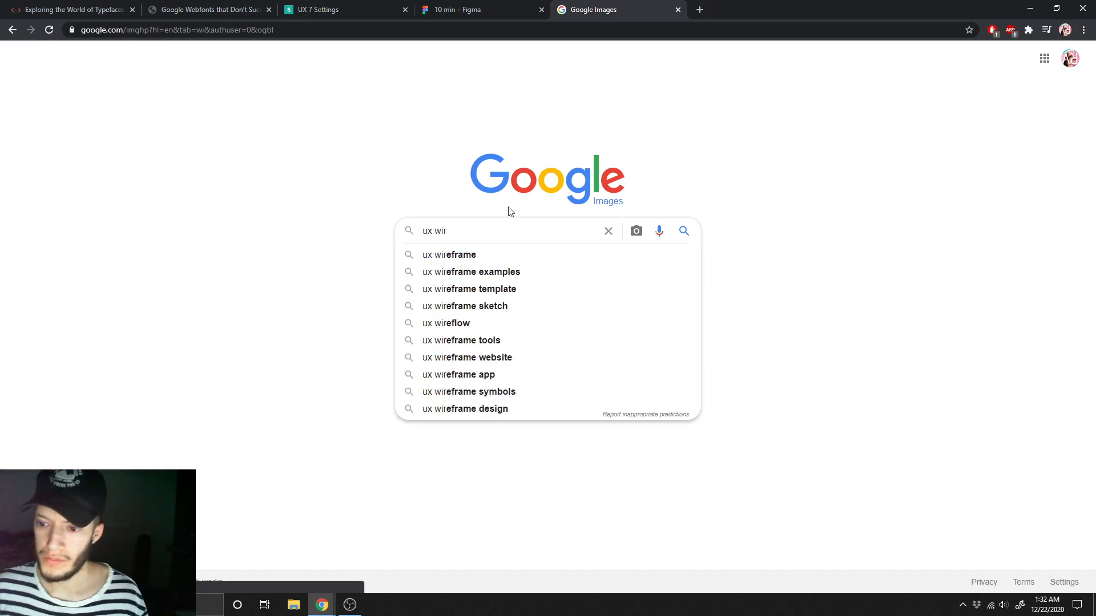
{"action": "left_click", "coordinate": [469, 255]}
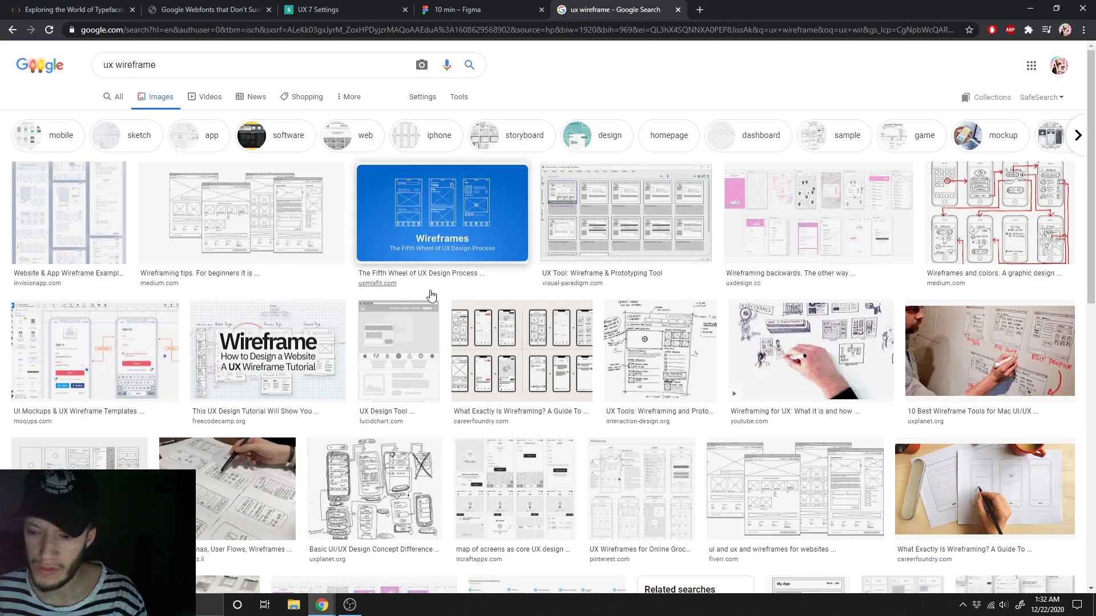
{"action": "left_click", "coordinate": [239, 211]}
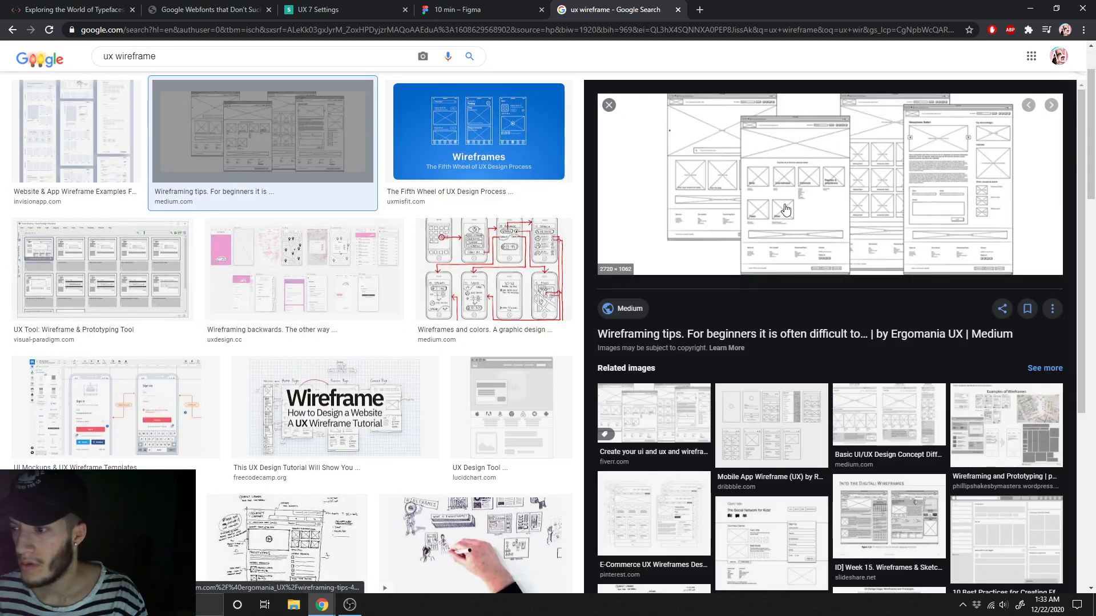
{"action": "left_click", "coordinate": [549, 287]}
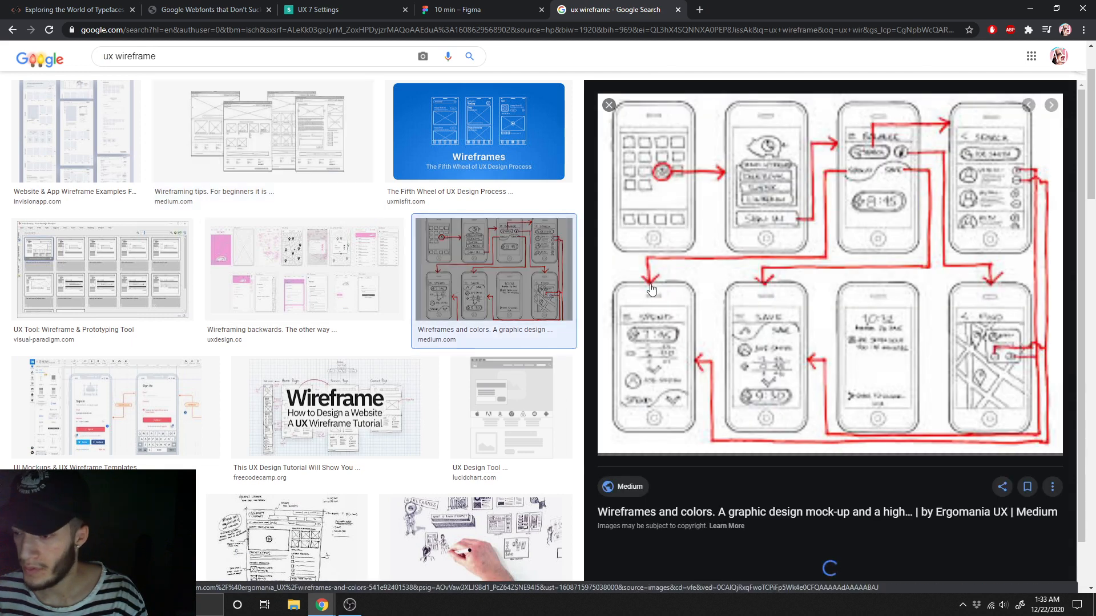
- Compare the divider lines in the Figma "10 min" file with the Whimsical "UX 7 Settings" wireframe, ending in Figma
{"action": "left_click", "coordinate": [488, 9]}
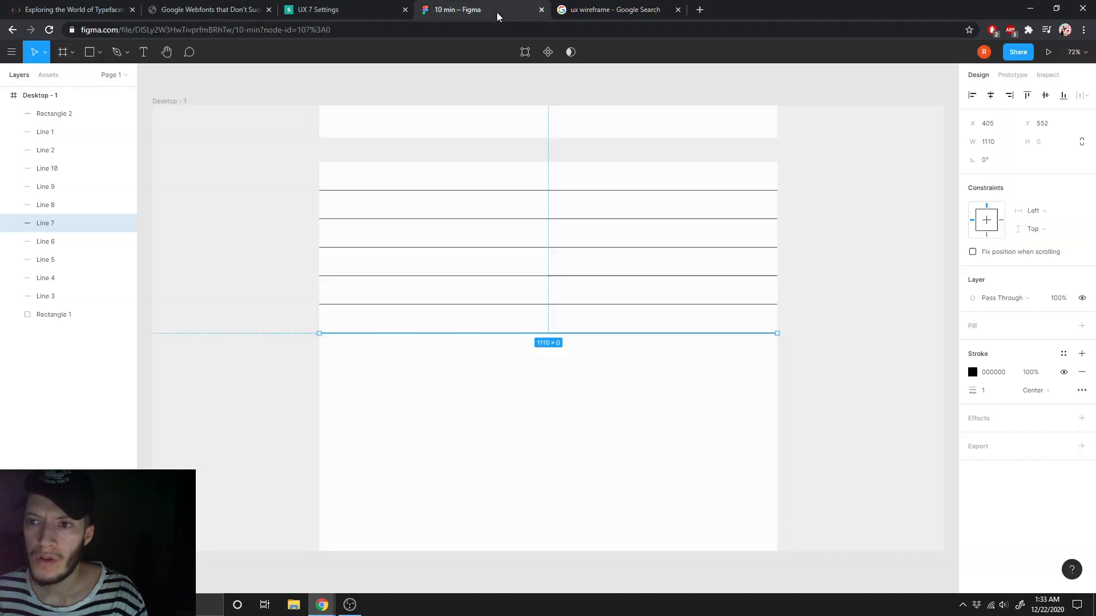
{"action": "left_click", "coordinate": [334, 12]}
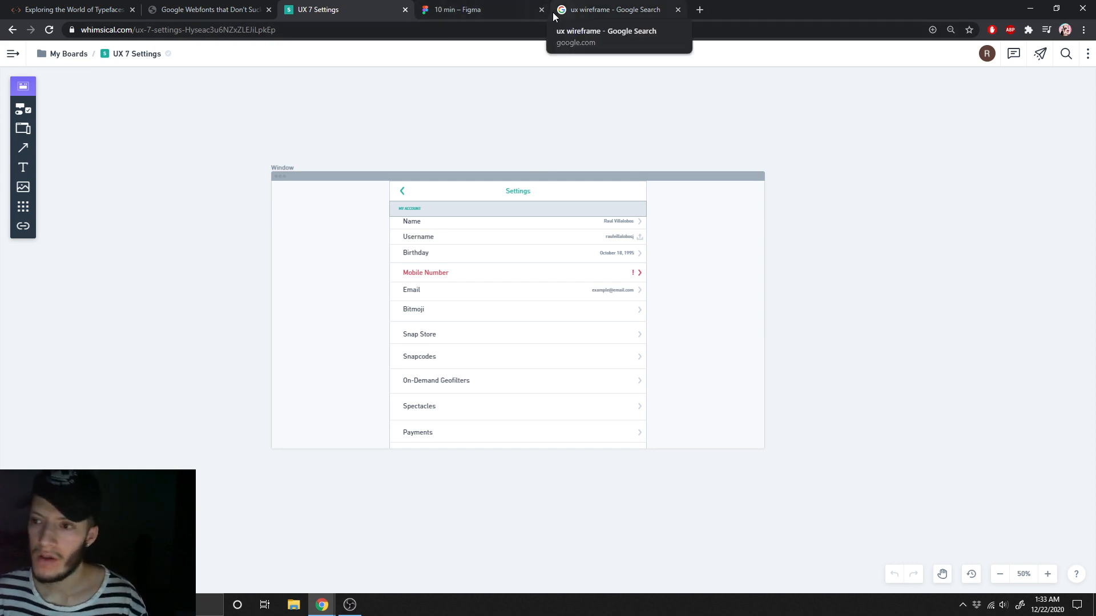
{"action": "left_click", "coordinate": [480, 9]}
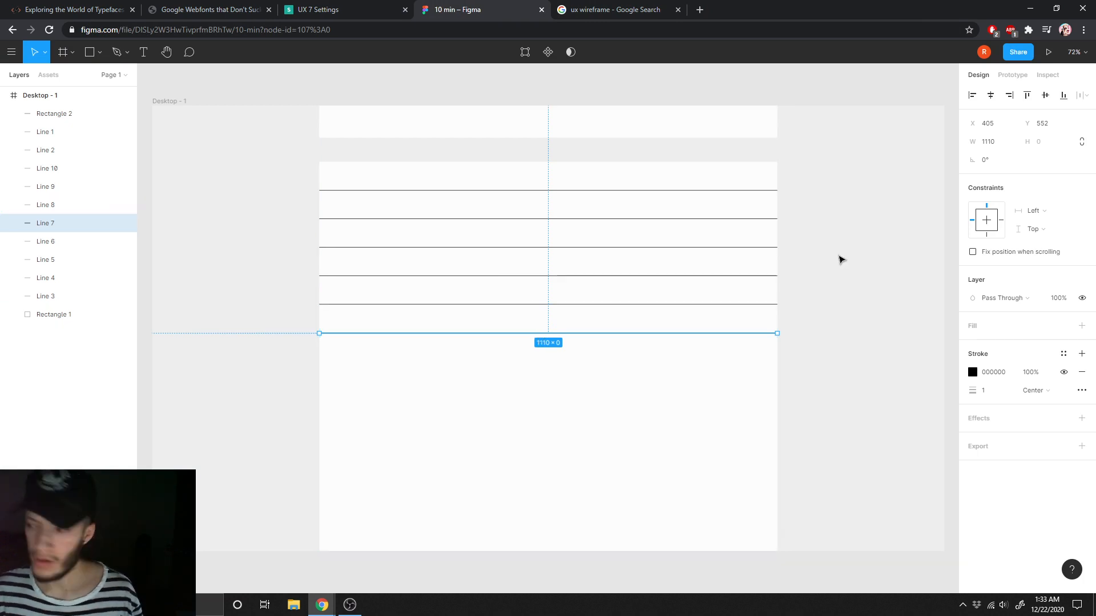
- Set the Y position of Line 7 to 551
{"action": "left_click", "coordinate": [1052, 126]}
{"action": "left_click", "coordinate": [1054, 127]}
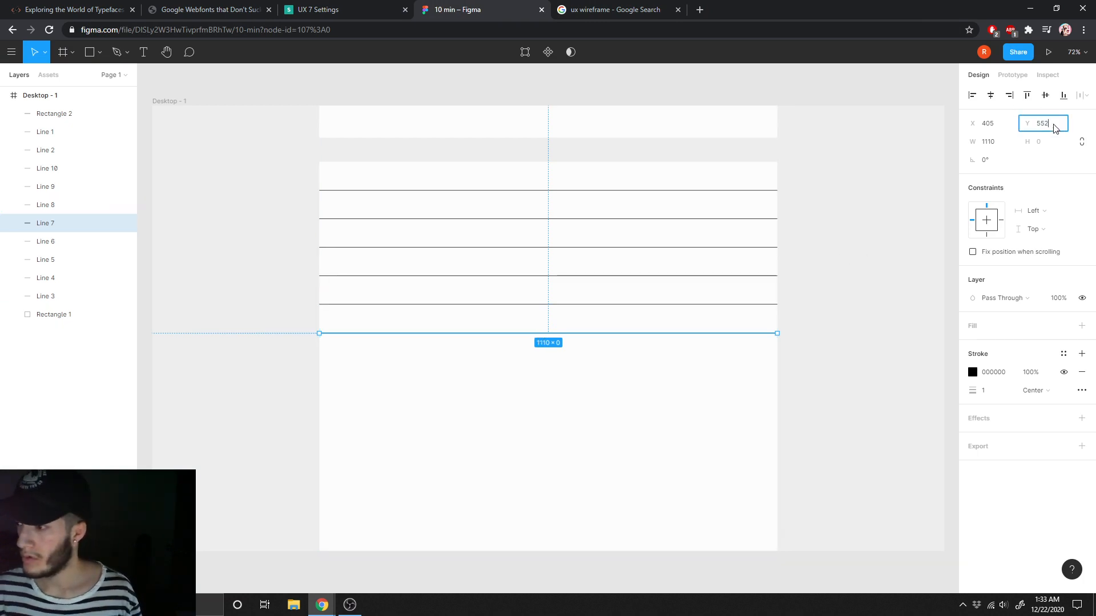
{"action": "key", "text": "Return"}
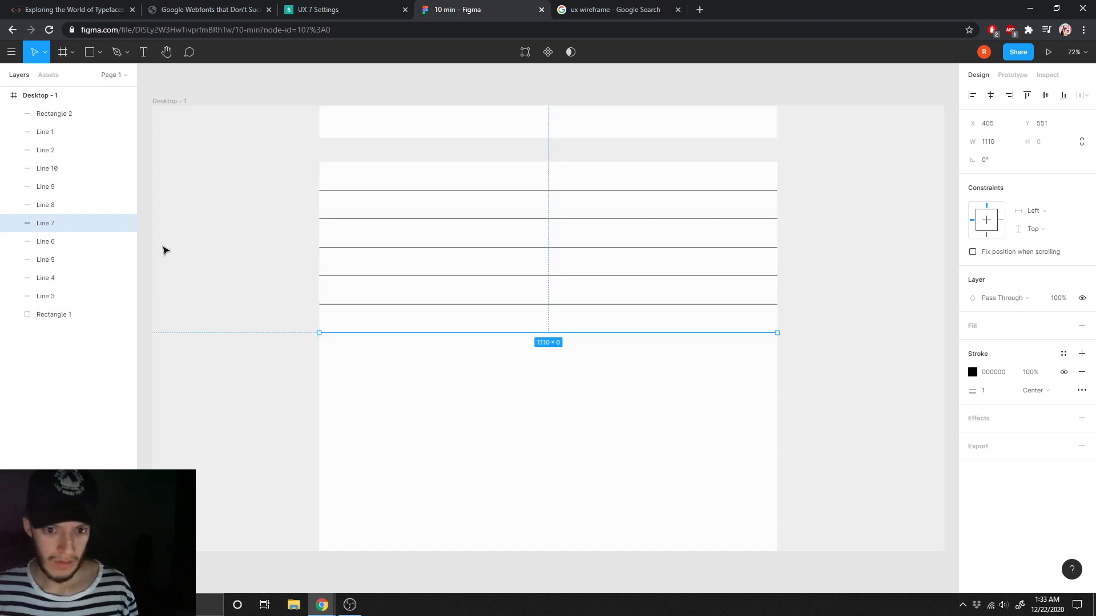
- Move Line 6 down below Line 7 and set its Y position to 620
{"action": "left_click", "coordinate": [95, 246]}
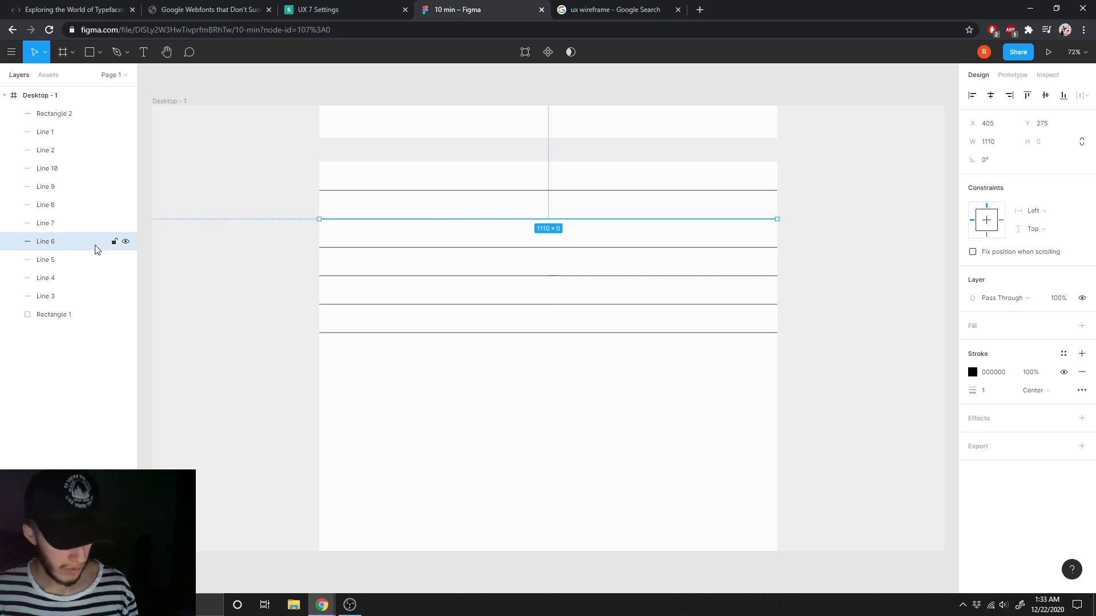
{"action": "left_click_drag", "start_coordinate": [485, 223], "coordinate": [480, 371]}
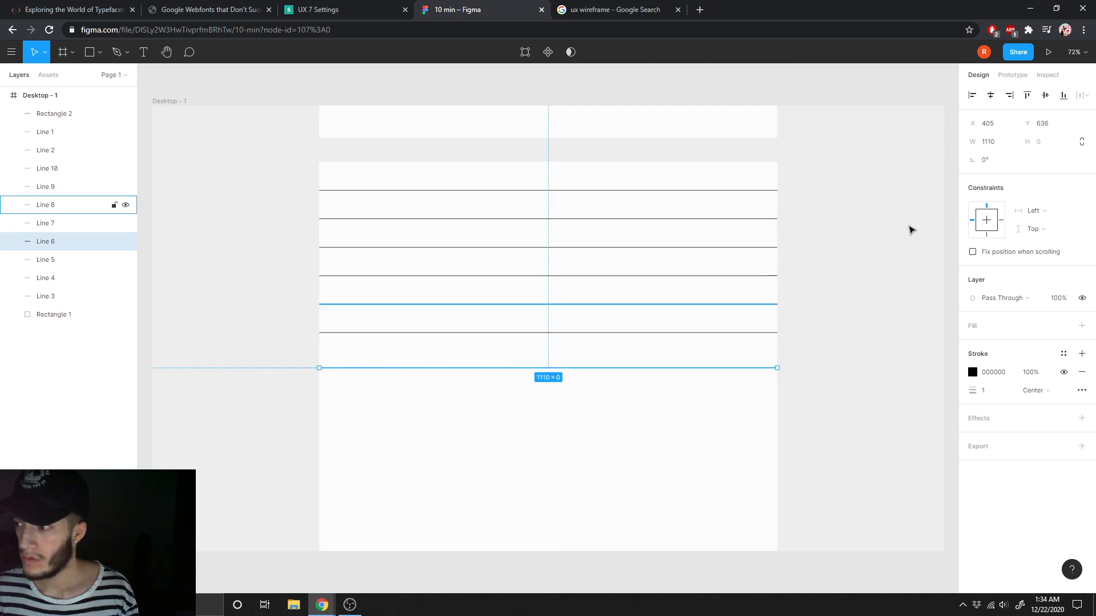
{"action": "left_click", "coordinate": [1058, 126]}
{"action": "left_click", "coordinate": [1058, 127]}
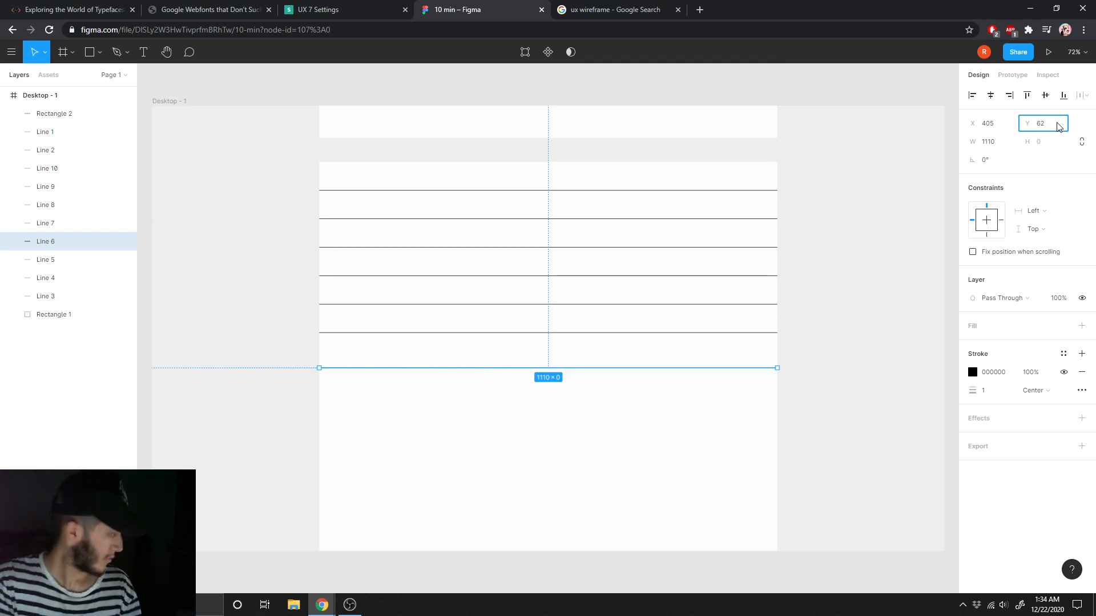
{"action": "type", "text": "0"}
{"action": "key", "text": "Return"}
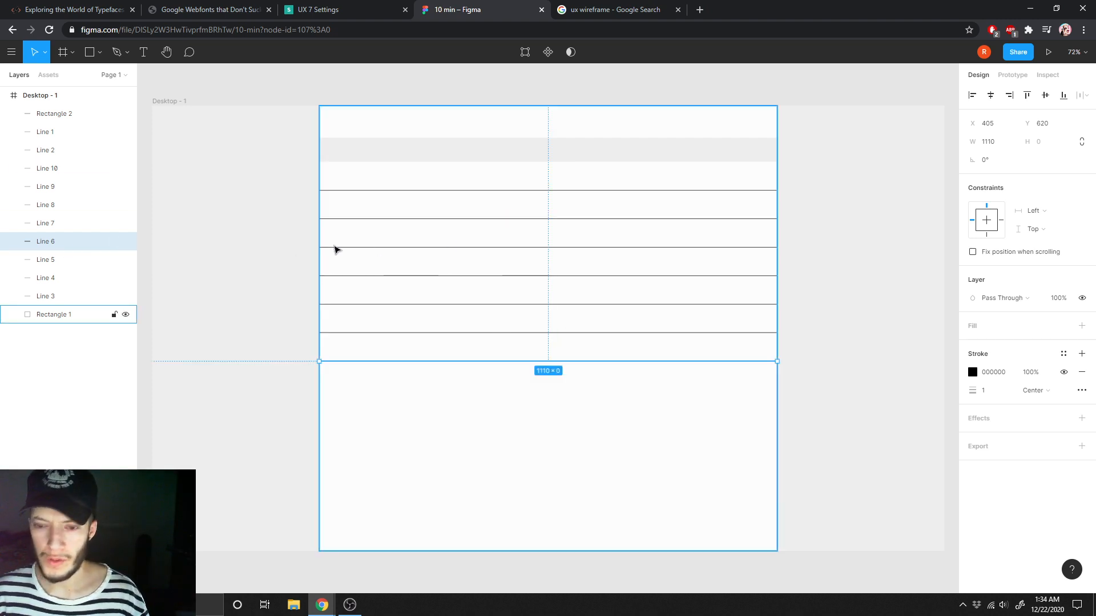
- Move Line 5 down below Line 6 and set its Y position to 689
{"action": "left_click", "coordinate": [45, 260]}
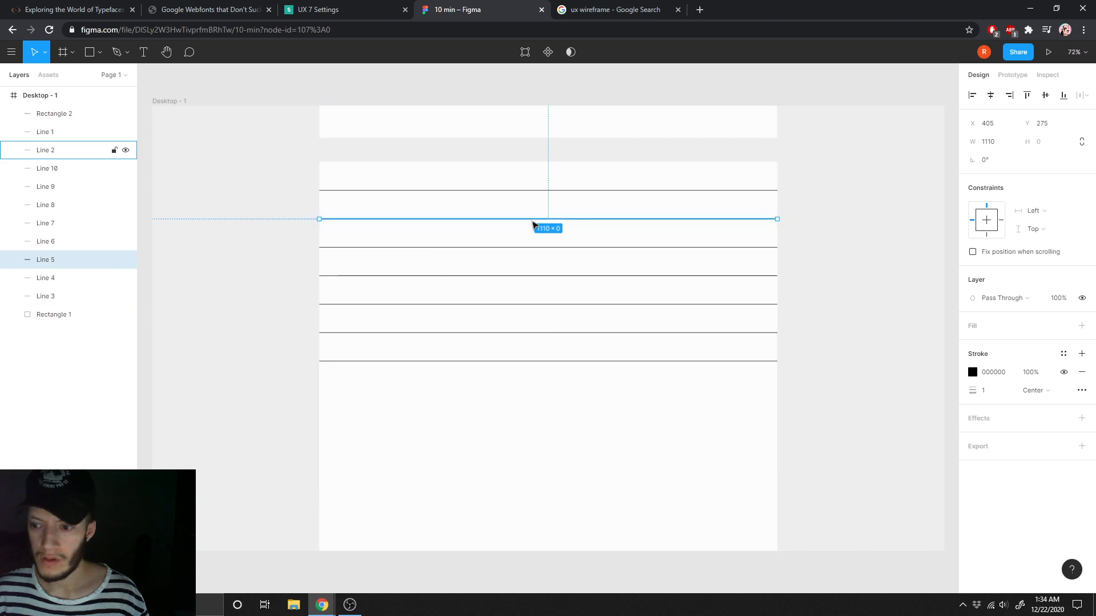
{"action": "left_click_drag", "start_coordinate": [532, 223], "coordinate": [535, 398]}
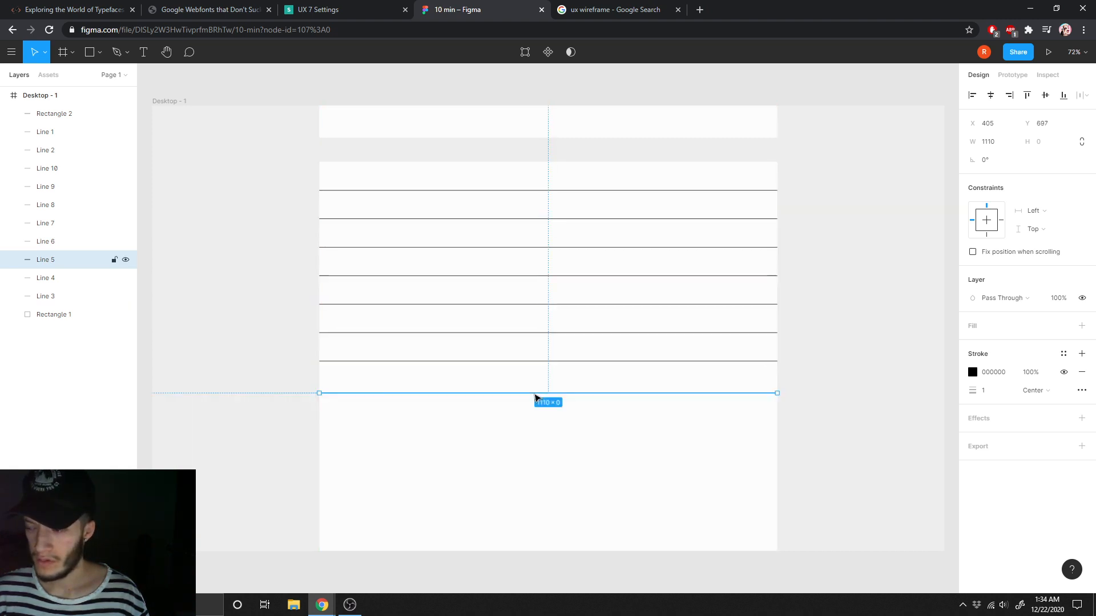
{"action": "left_click", "coordinate": [1060, 123]}
{"action": "left_click", "coordinate": [1060, 122]}
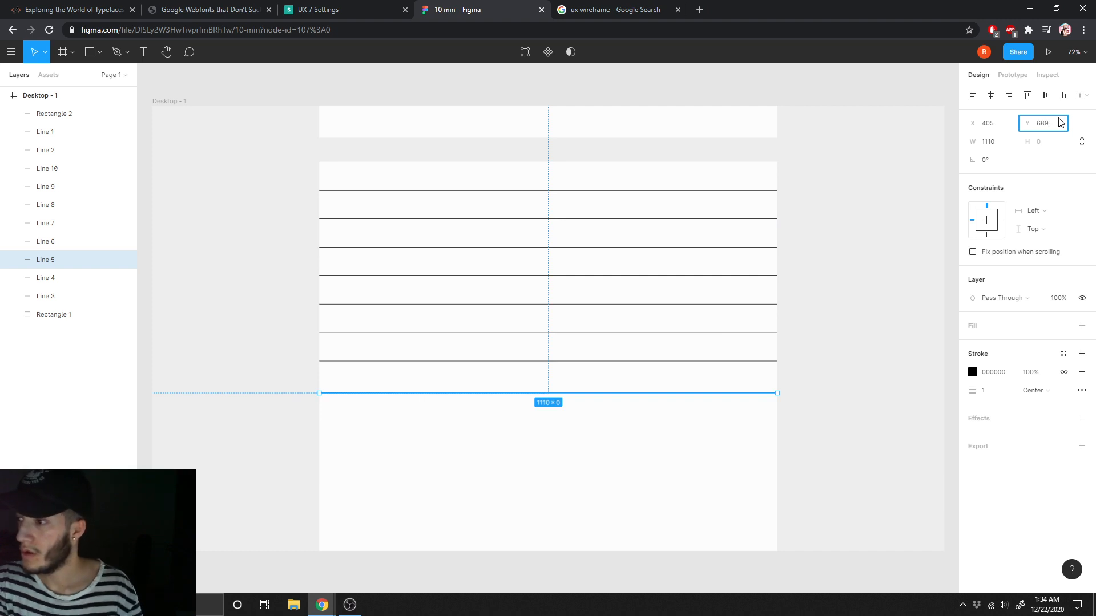
{"action": "key", "text": "Return"}
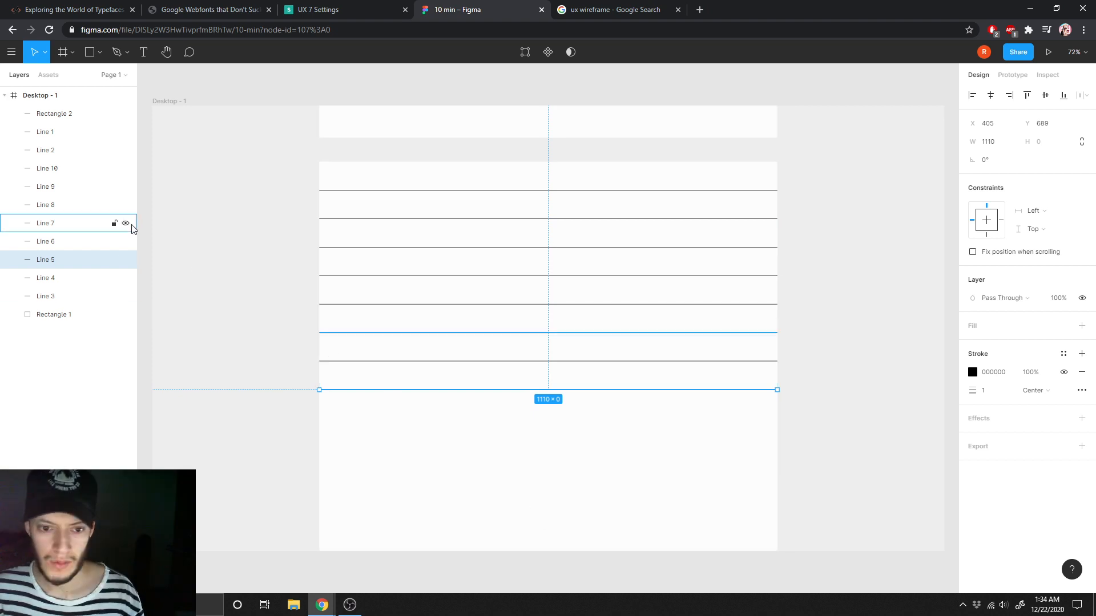
- Move Line 4 down below Line 5 and set its Y position to 758
{"action": "left_click", "coordinate": [90, 277]}
{"action": "left_click_drag", "start_coordinate": [530, 227], "coordinate": [537, 422]}
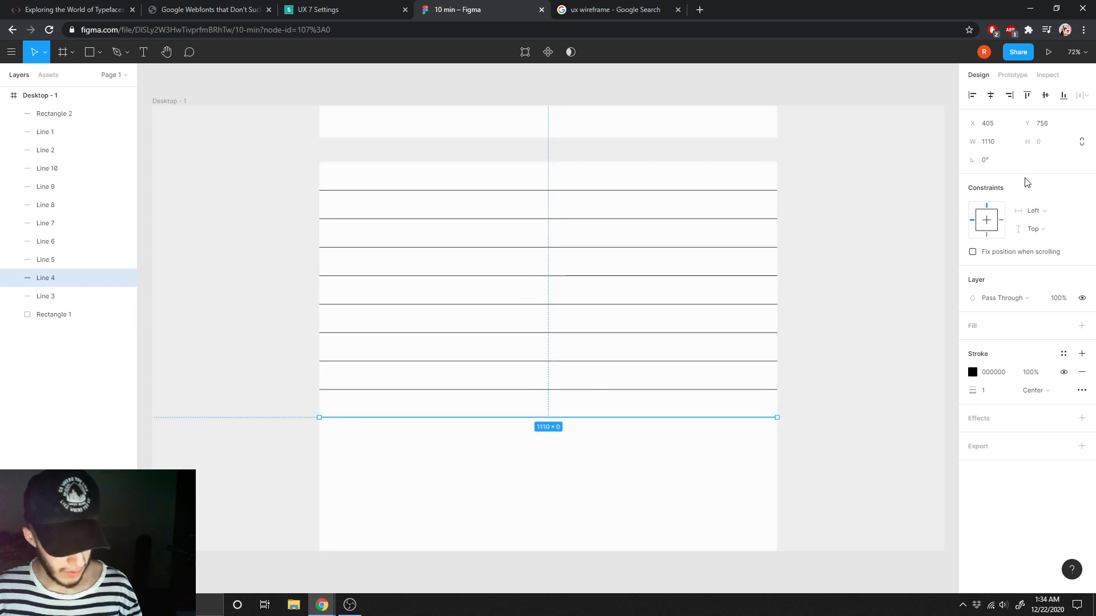
{"action": "left_click", "coordinate": [1059, 123]}
{"action": "left_click", "coordinate": [1059, 125]}
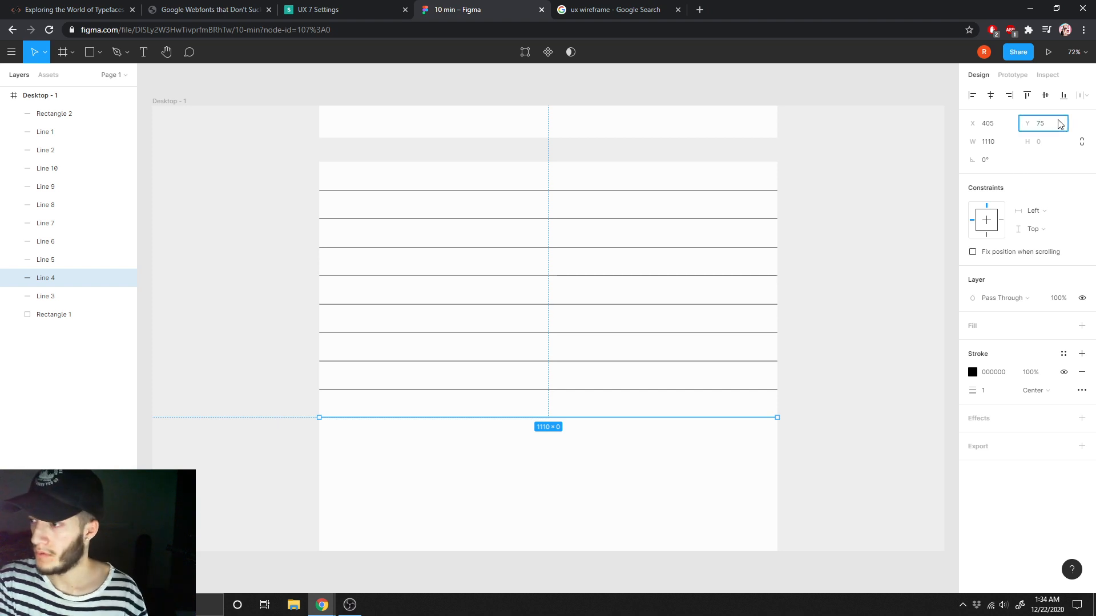
{"action": "type", "text": "8"}
{"action": "key", "text": "Return"}
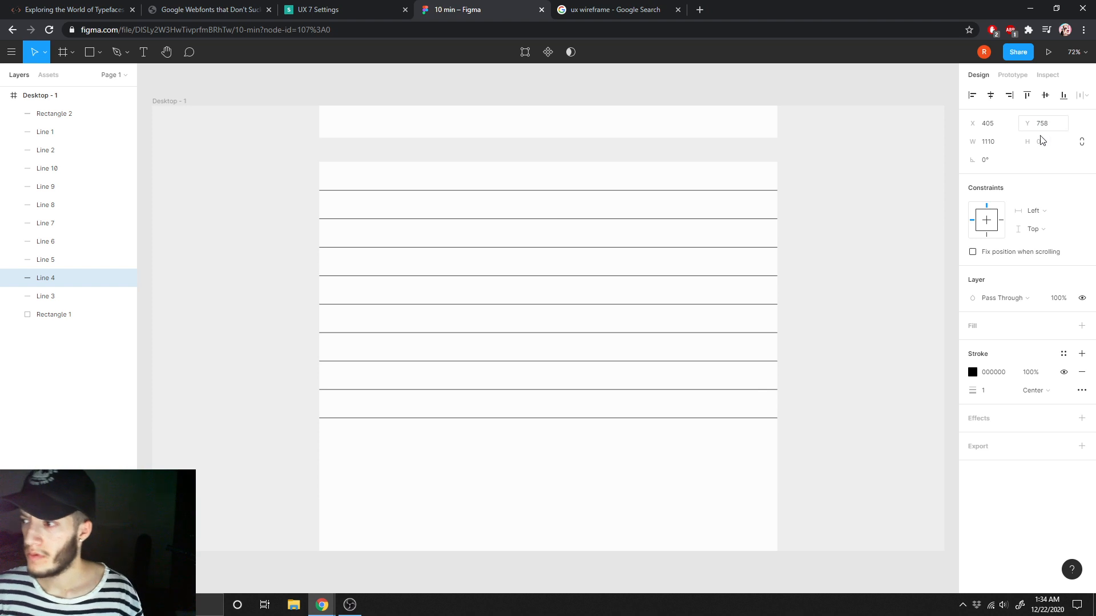
- Move Line 3 down below Line 4 and set its Y position to 827
{"action": "left_click", "coordinate": [67, 297]}
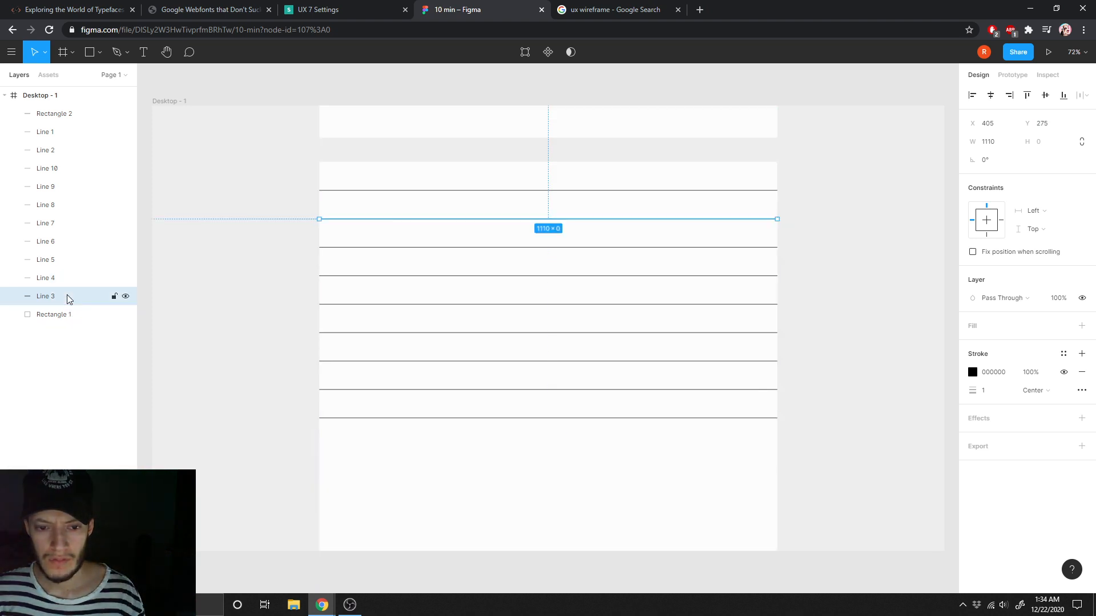
{"action": "left_click", "coordinate": [385, 219]}
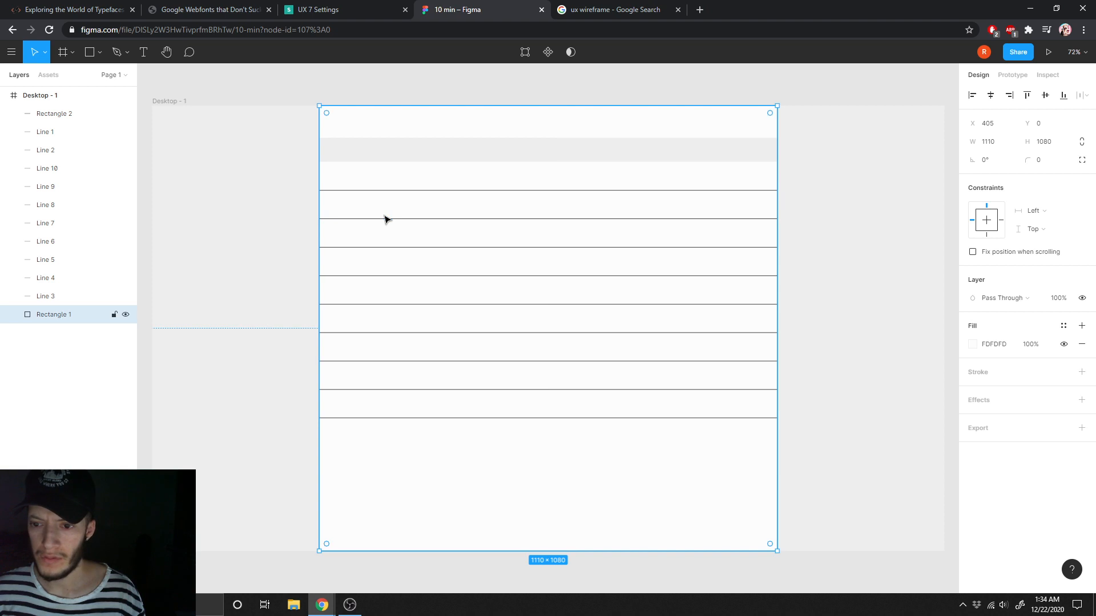
{"action": "left_click", "coordinate": [101, 302]}
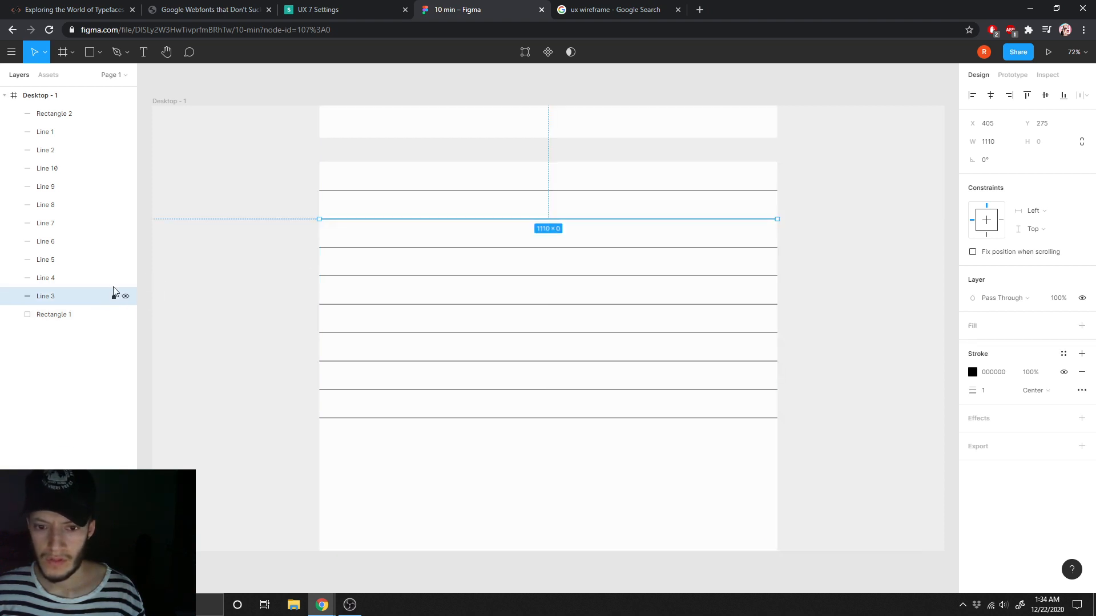
{"action": "left_click_drag", "start_coordinate": [374, 221], "coordinate": [379, 455]}
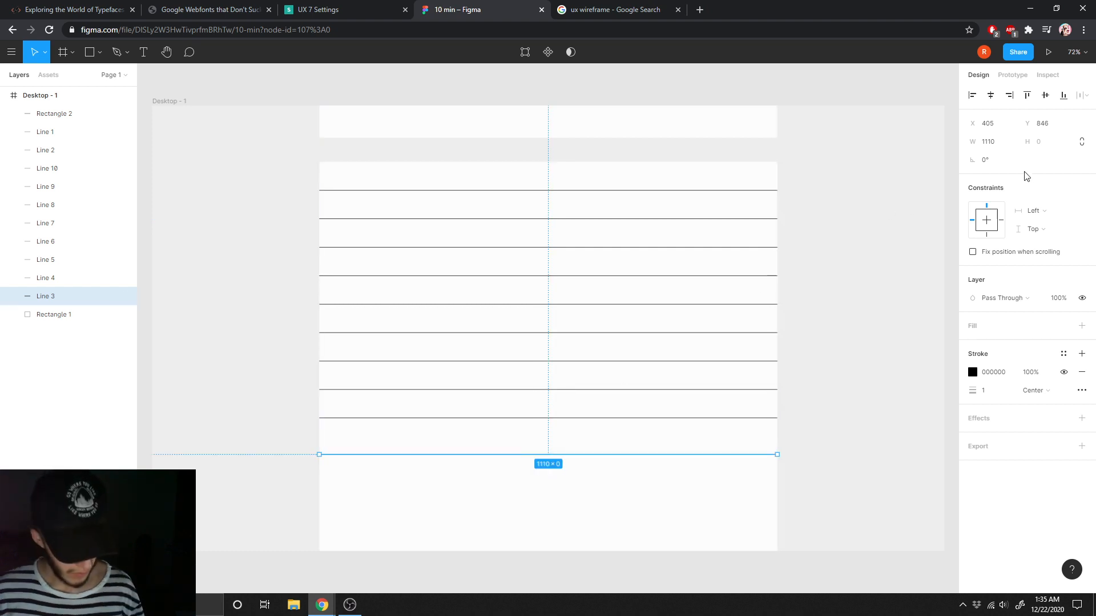
{"action": "left_click", "coordinate": [1054, 126]}
{"action": "left_click", "coordinate": [1053, 128]}
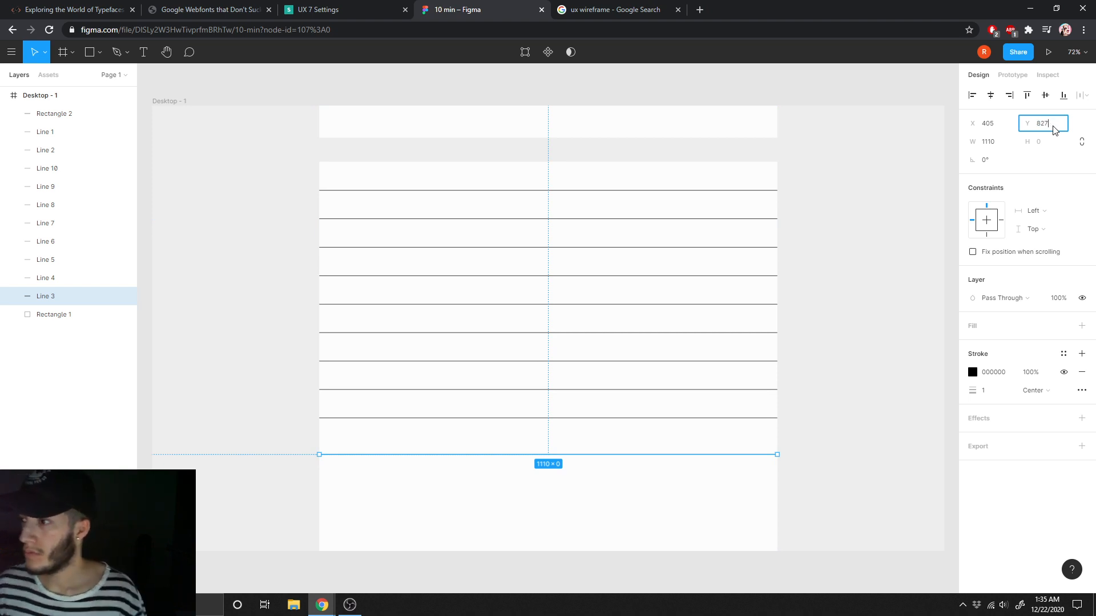
{"action": "type", "text": "827"}
{"action": "key", "text": "Return"}
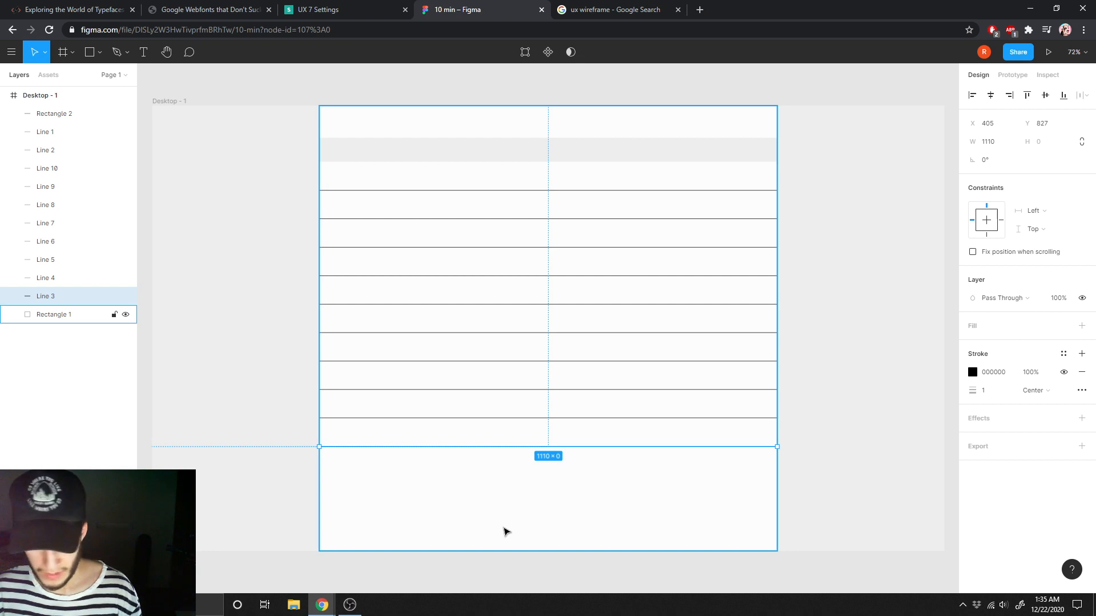
- Paste five more copies of the divider line on top of Line 3
{"action": "key", "text": "ctrl+v"}
{"action": "key", "text": "ctrl+v"}
{"action": "key", "text": "ctrl+v"}
{"action": "key", "text": "ctrl+v"}
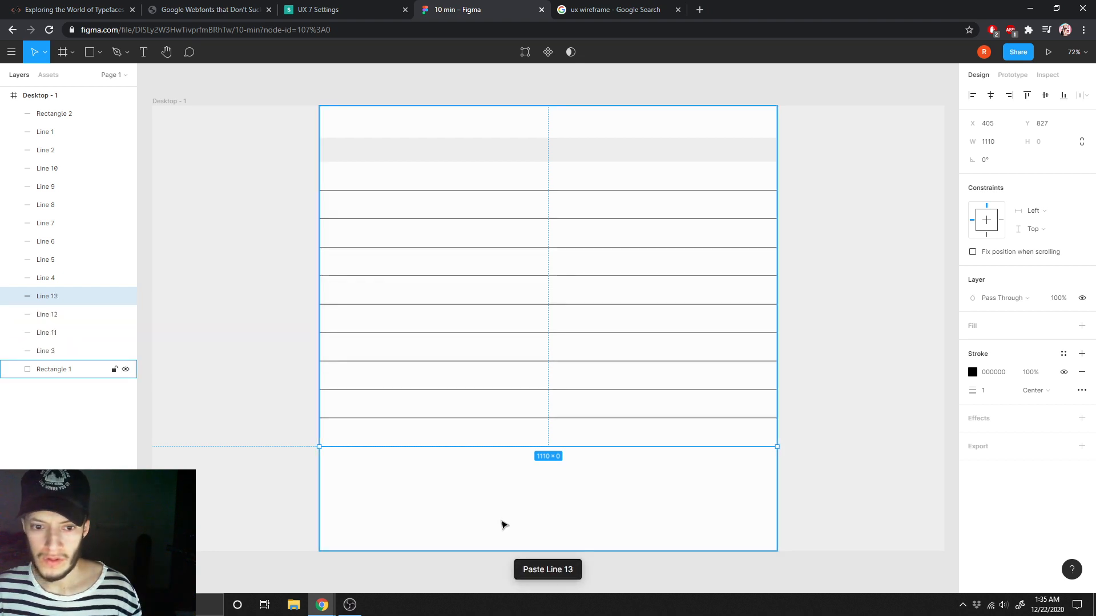
{"action": "key", "text": "ctrl+v"}
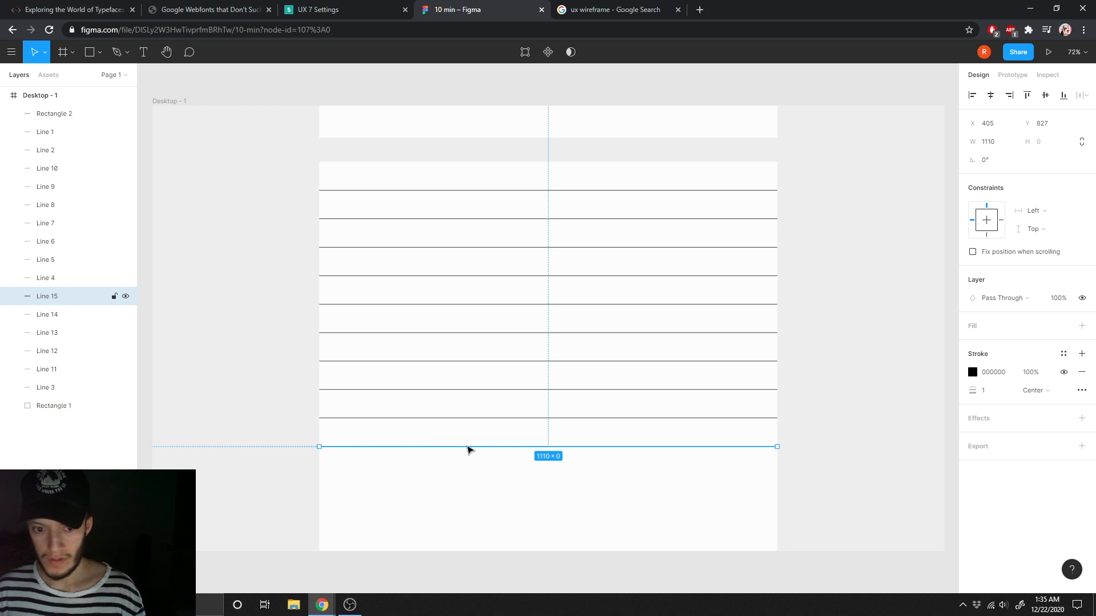
- Move Line 15 down below Line 3 and set its Y position to 896
{"action": "left_click_drag", "start_coordinate": [467, 450], "coordinate": [466, 479]}
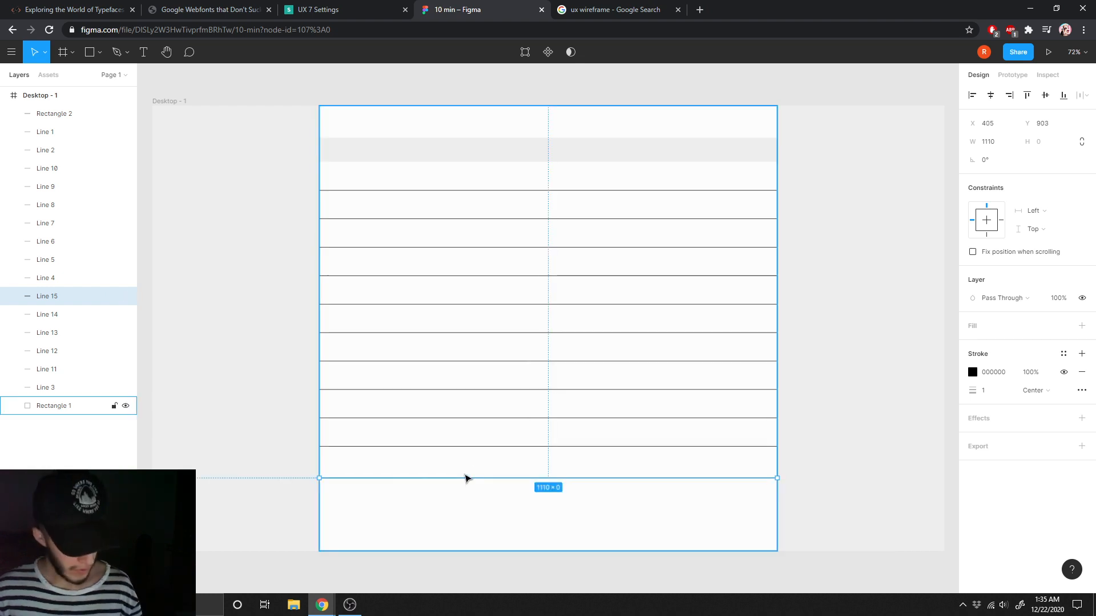
{"action": "left_click", "coordinate": [1061, 130]}
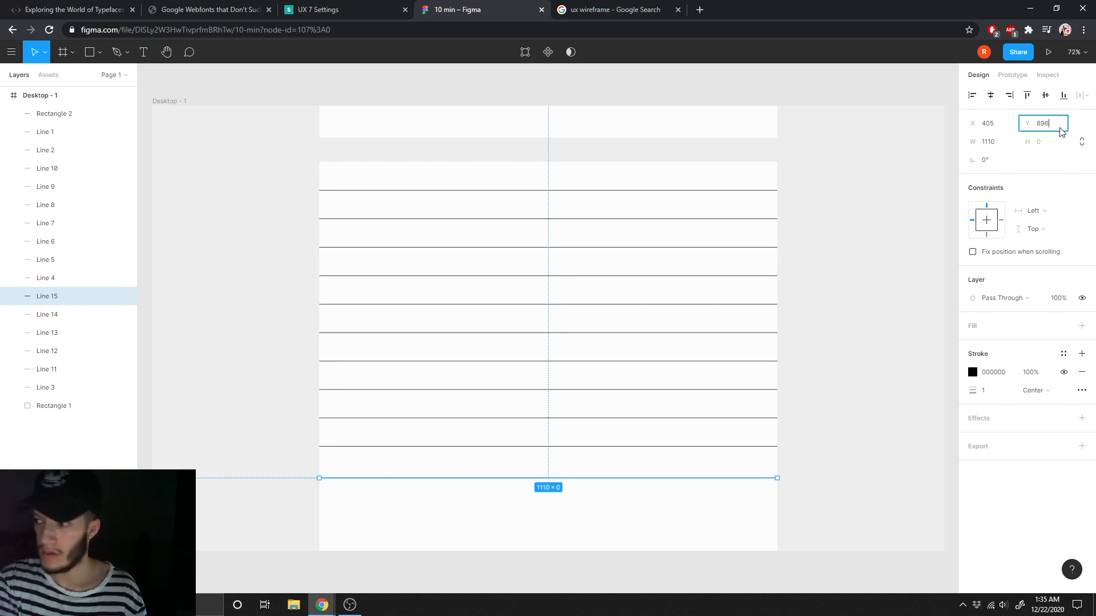
{"action": "key", "text": "Return"}
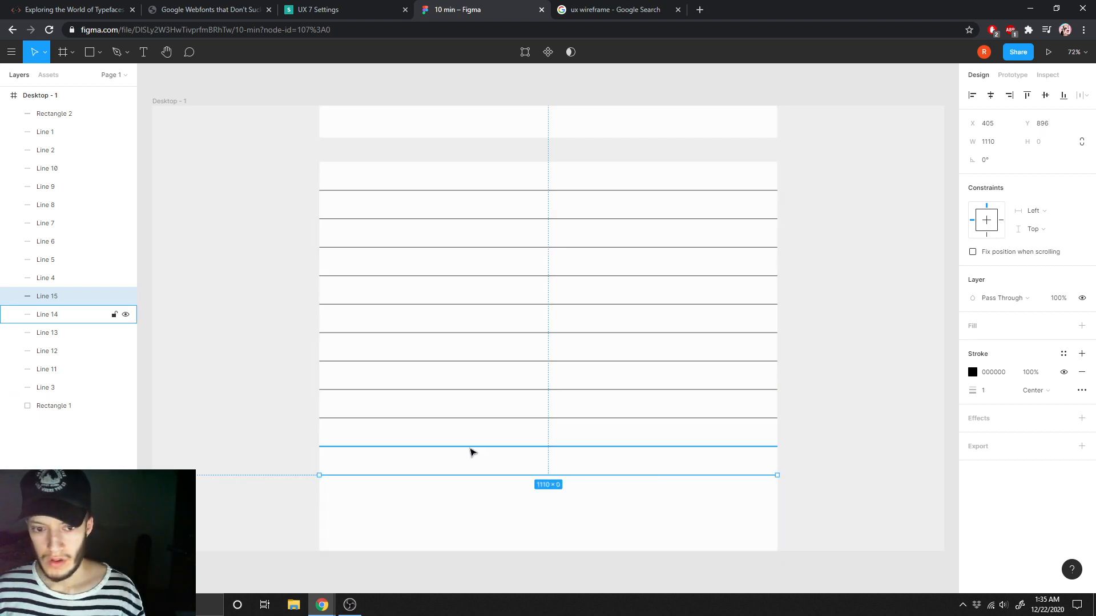
- Move Line 14 down below Line 15 and set its Y position to 965
{"action": "left_click", "coordinate": [80, 314]}
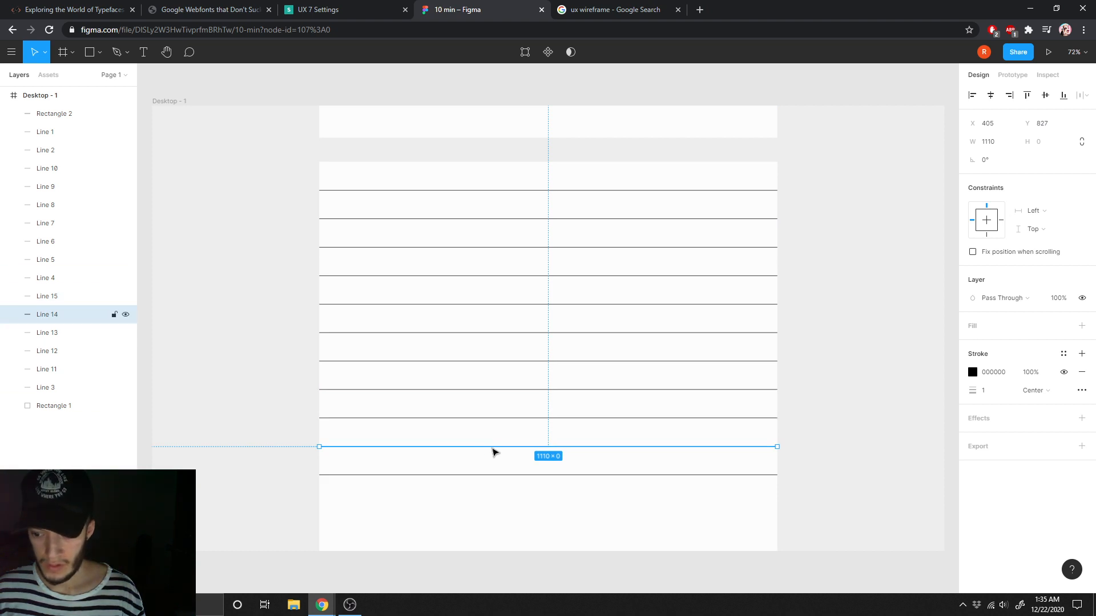
{"action": "left_click_drag", "start_coordinate": [495, 452], "coordinate": [494, 510]}
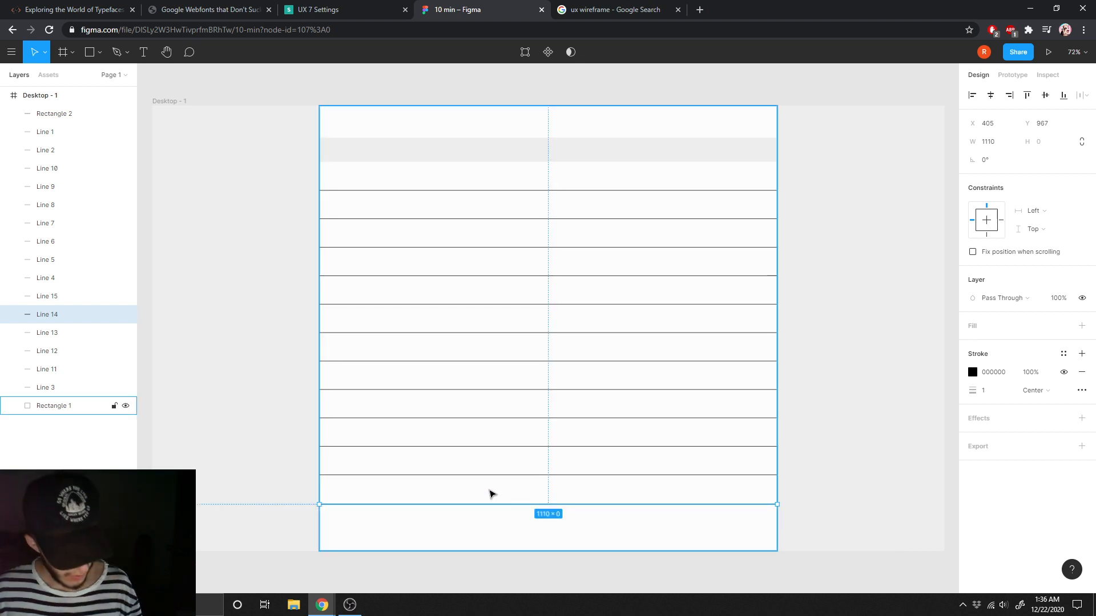
{"action": "left_click", "coordinate": [1058, 129]}
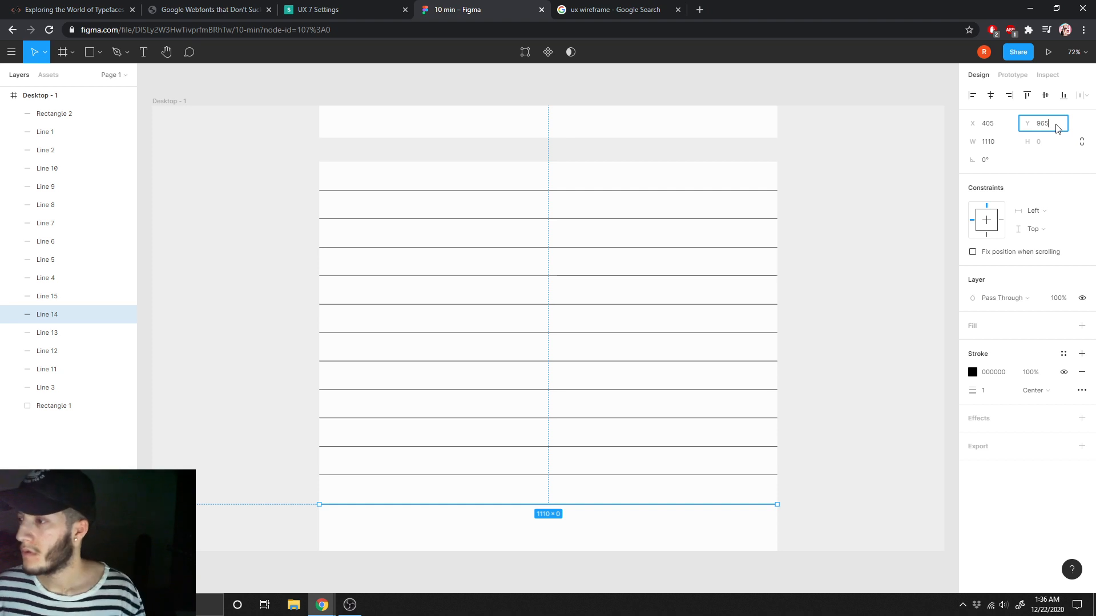
{"action": "key", "text": "Return"}
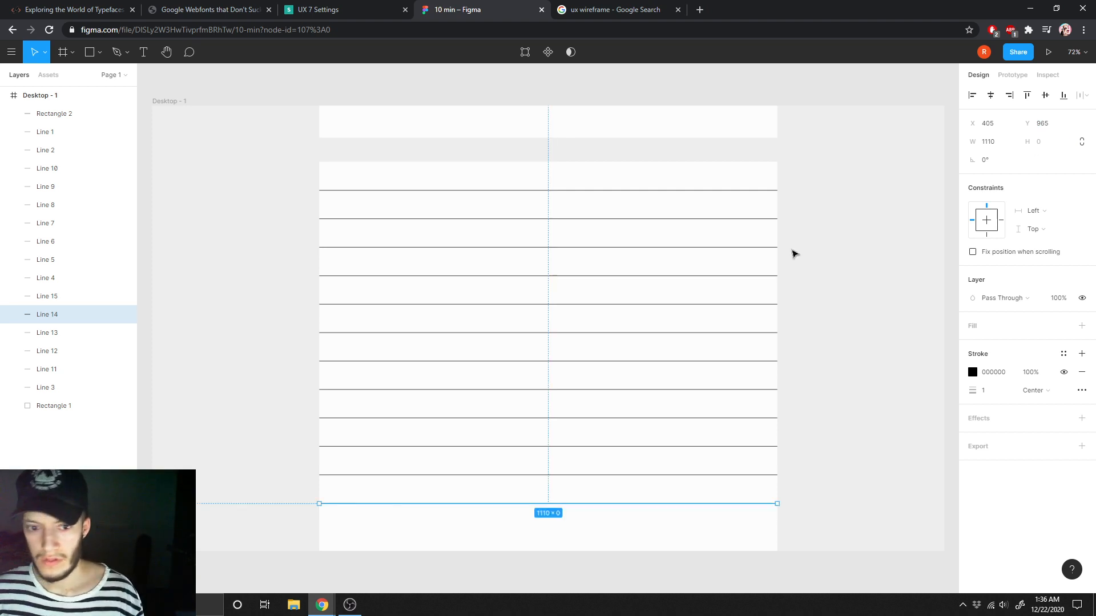
- Move Line 13 down below Line 14, keeping Rectangle 1 in place, and set the line's Y position to 1034
{"action": "left_click", "coordinate": [67, 339]}
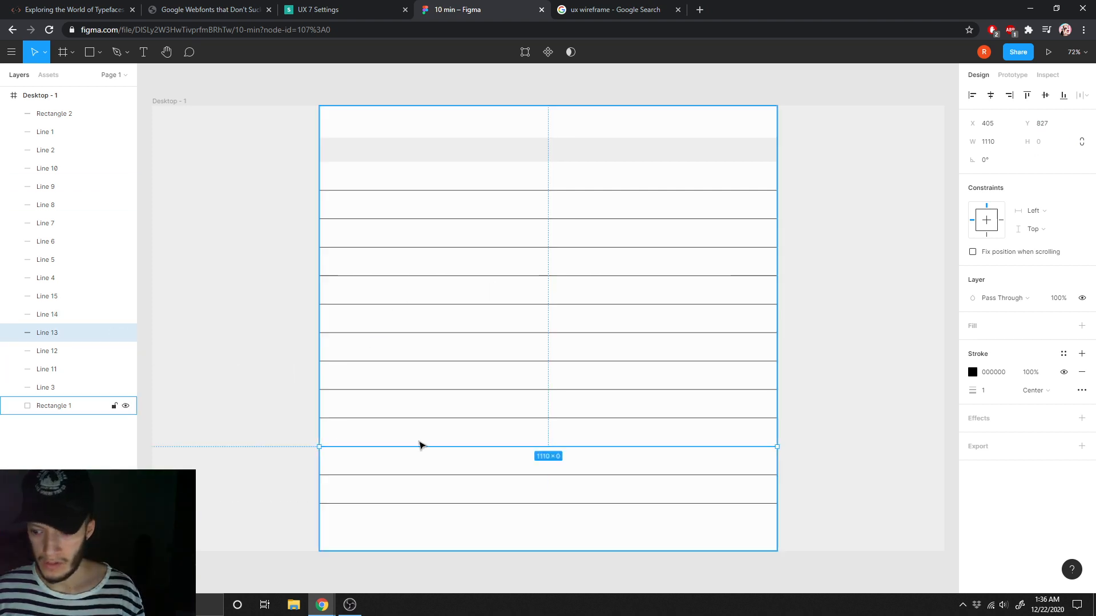
{"action": "left_click", "coordinate": [467, 448]}
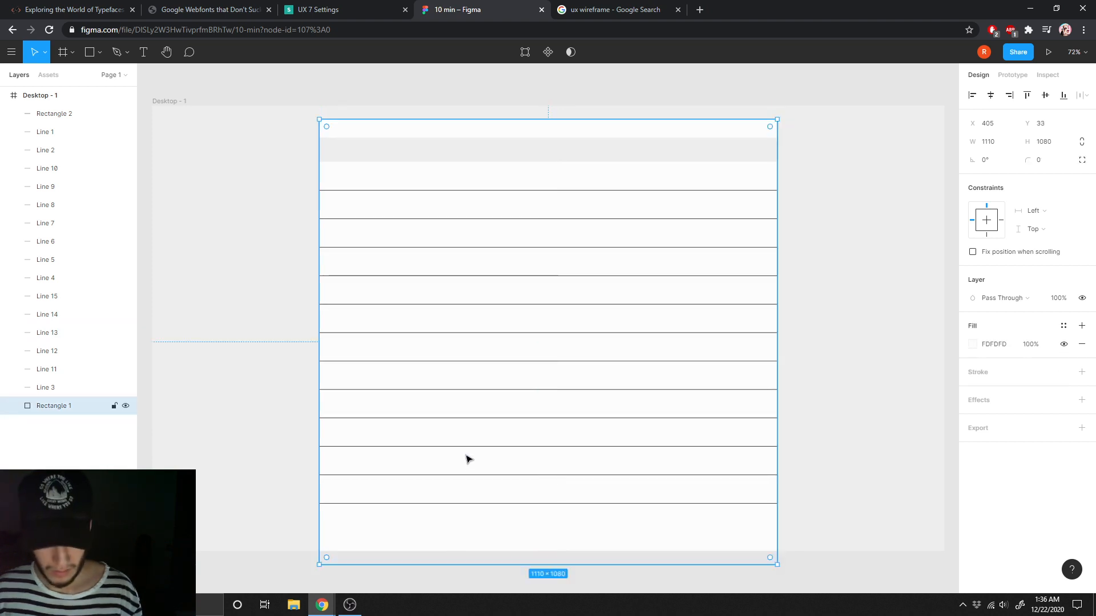
{"action": "left_click", "coordinate": [467, 451]}
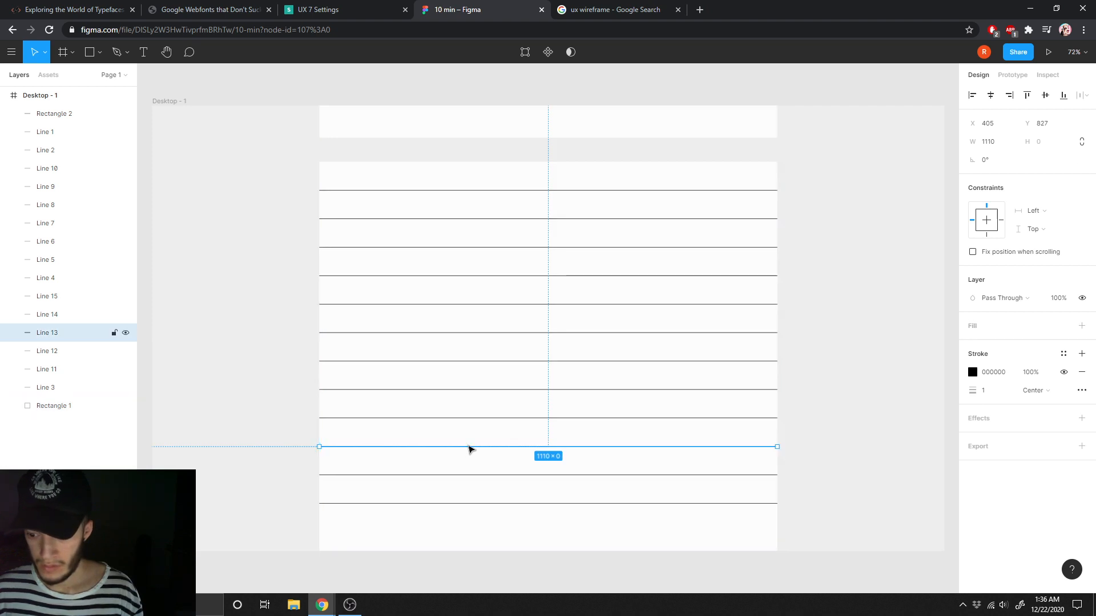
{"action": "left_click_drag", "start_coordinate": [467, 452], "coordinate": [467, 535]}
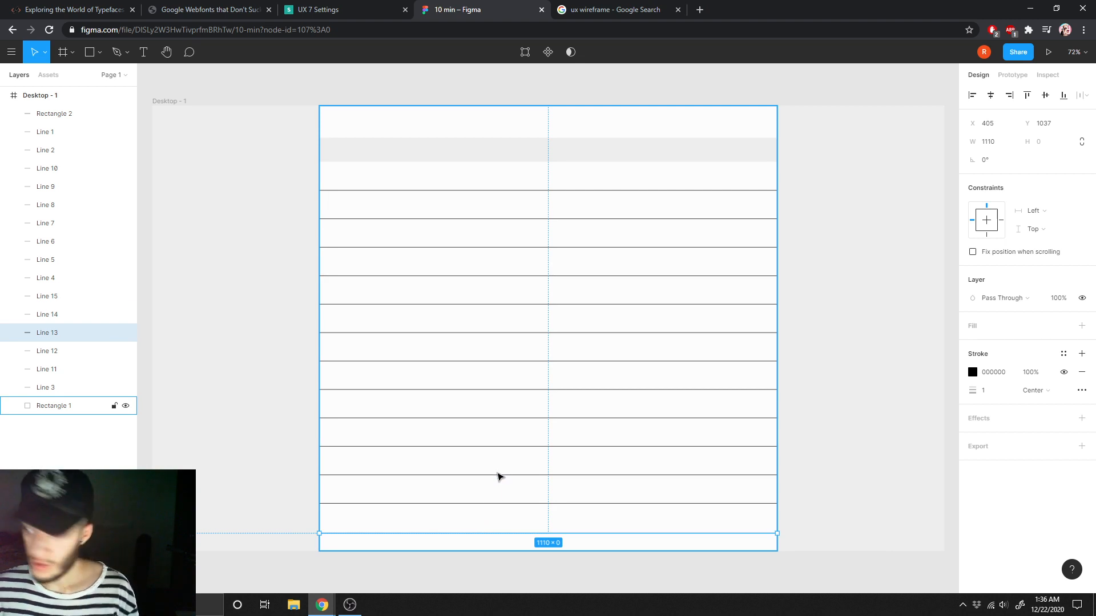
{"action": "left_click", "coordinate": [1064, 125]}
{"action": "type", "text": "103"}
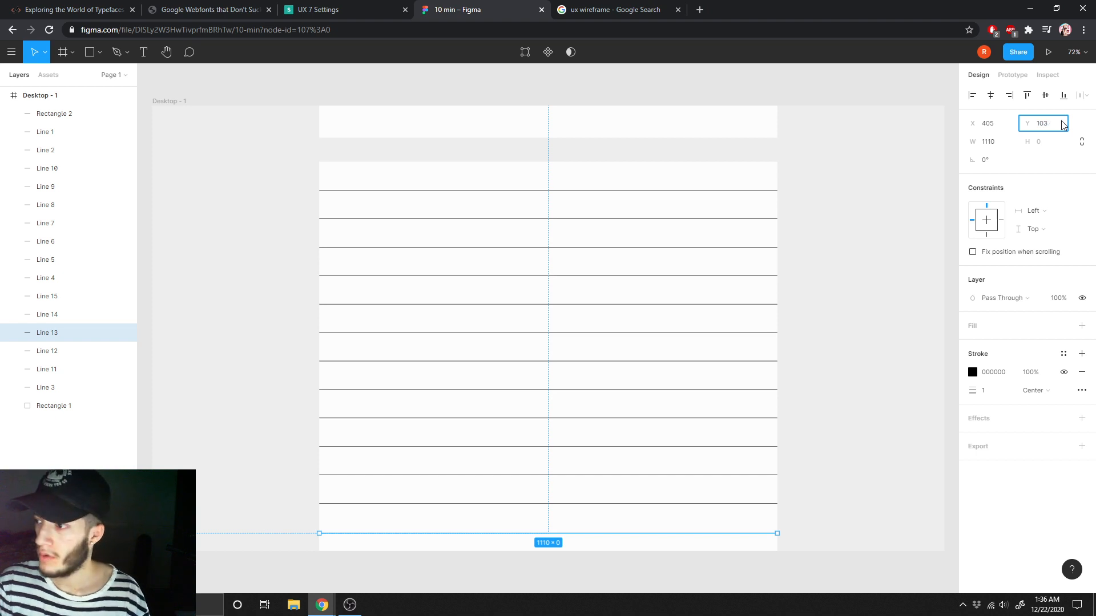
{"action": "type", "text": "4"}
{"action": "key", "text": "Return"}
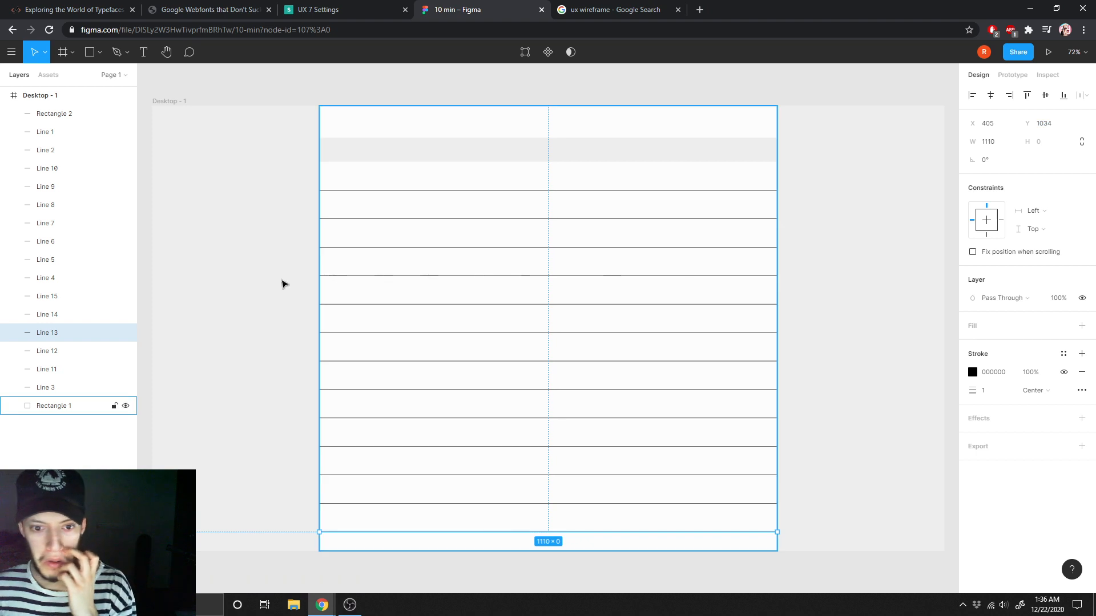
- Delete the surplus divider lines Line 12 and Line 11
{"action": "left_click", "coordinate": [70, 354]}
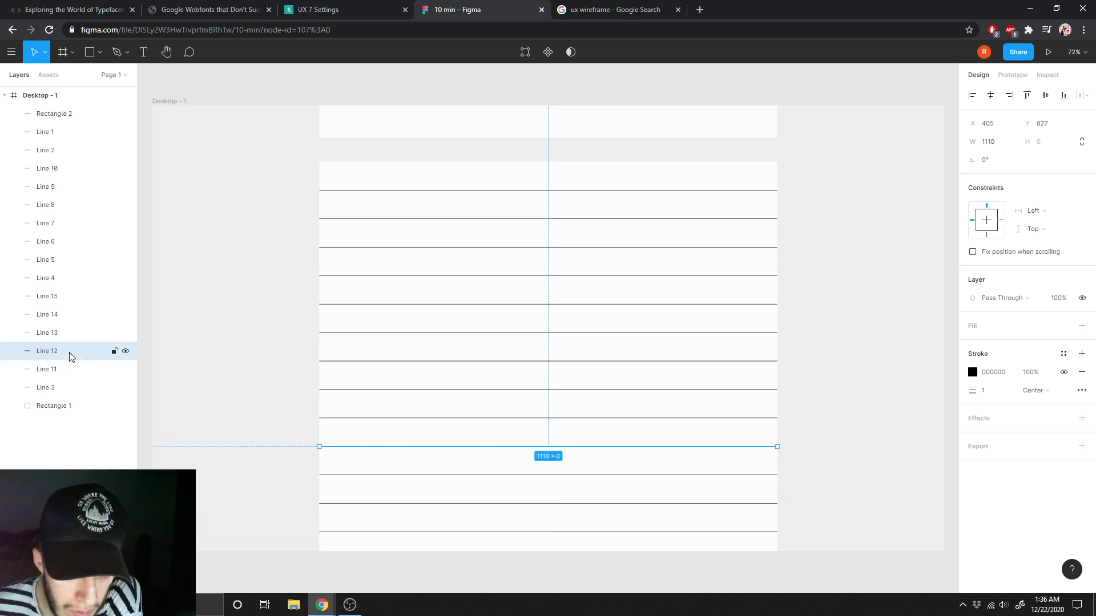
{"action": "left_click", "coordinate": [70, 364], "text": "shift"}
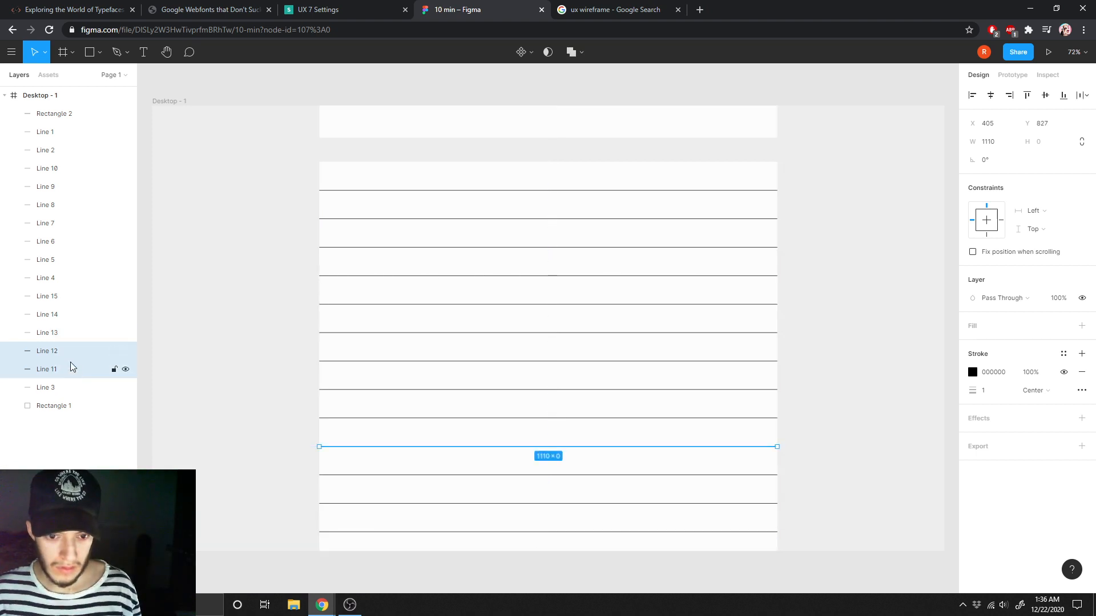
{"action": "right_click", "coordinate": [70, 353]}
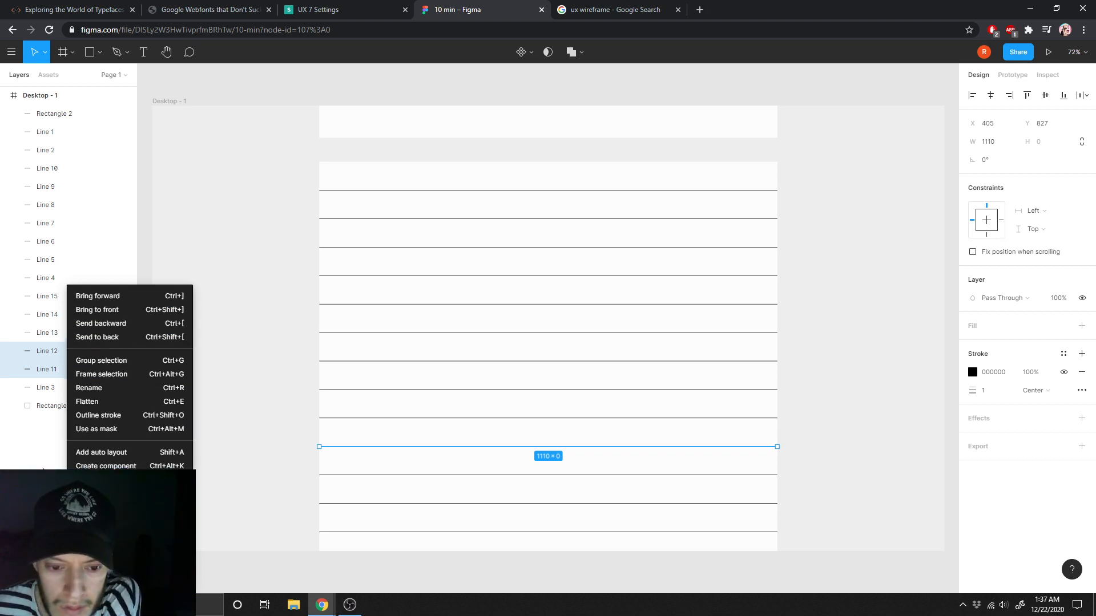
{"action": "left_click", "coordinate": [46, 457]}
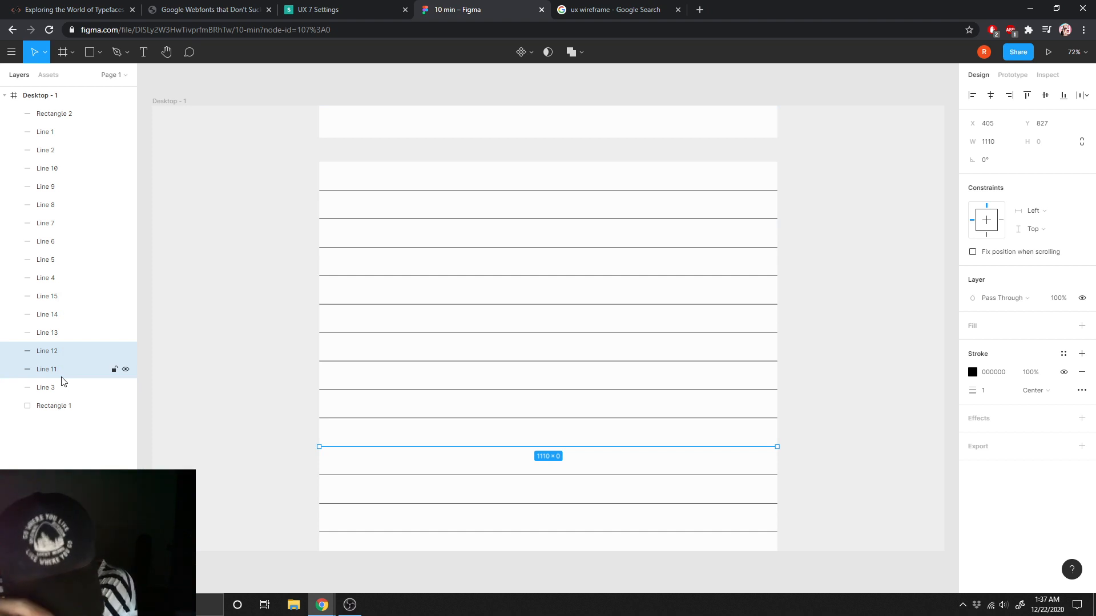
{"action": "key", "text": "Delete"}
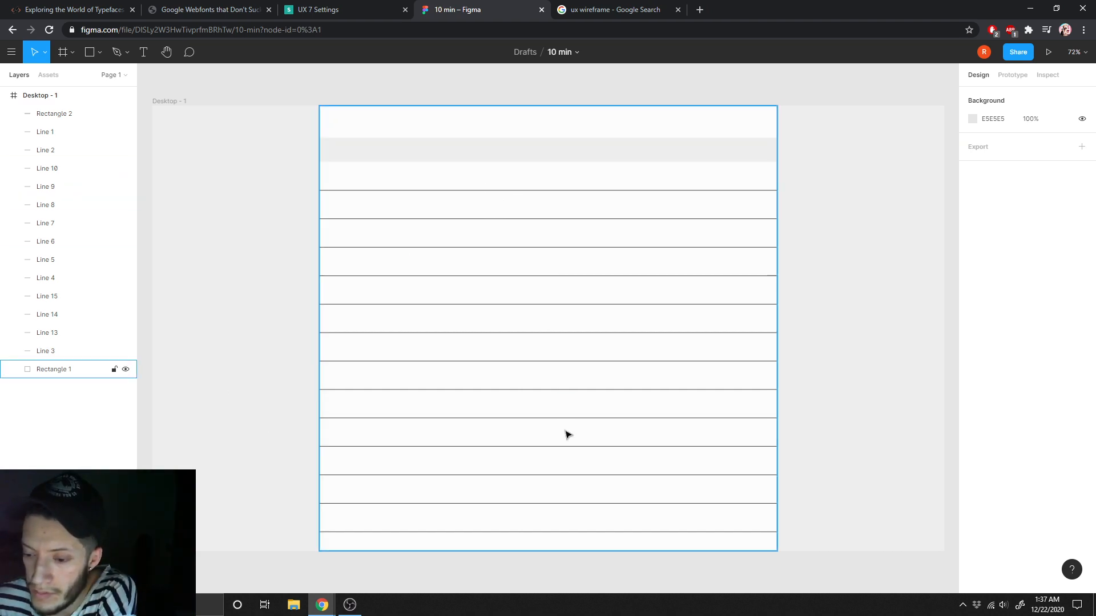
{"action": "left_click", "coordinate": [350, 605]}
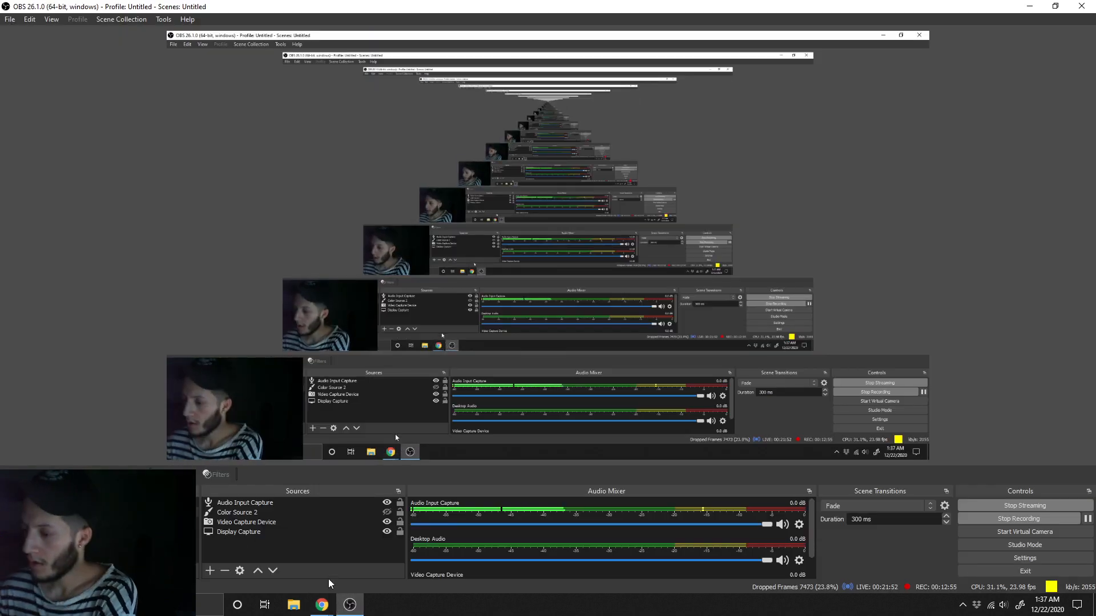